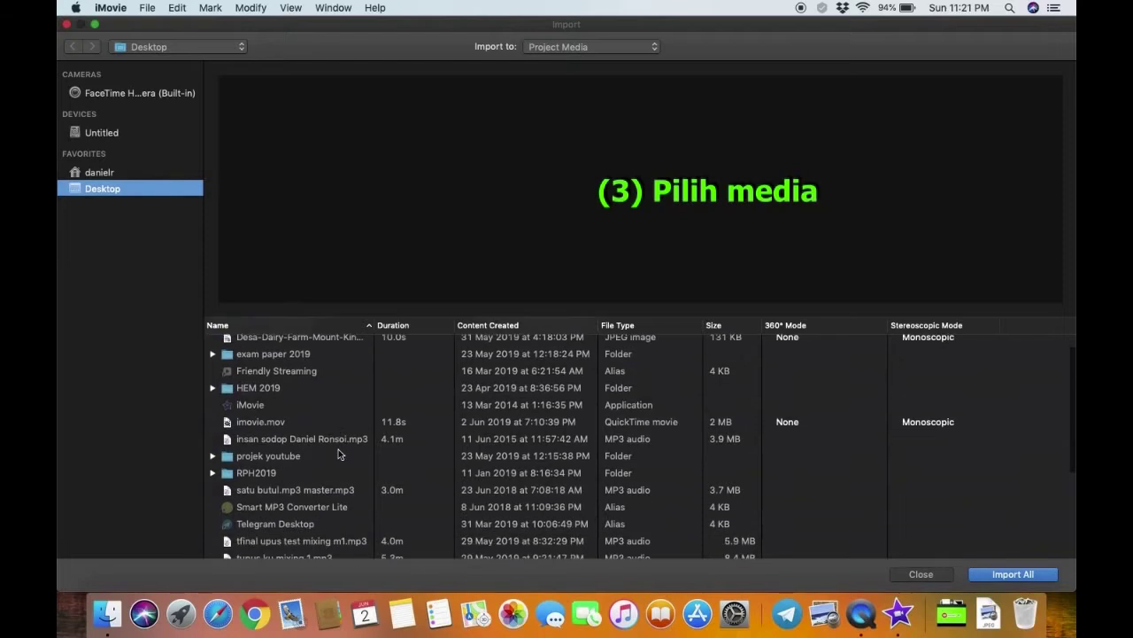
# Import the Desa-Dairy-Farm-Mount-Kin… JPEG image from the Desktop into the project media
pyautogui.scroll(-3, 339, 449)
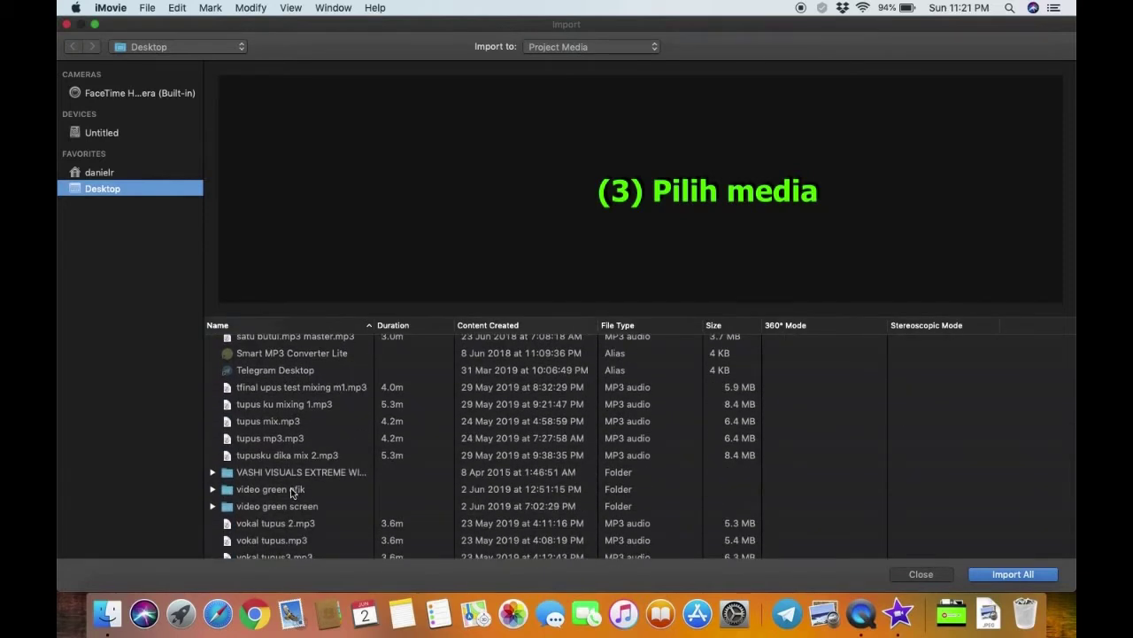
pyautogui.scroll(-1, 292, 492)
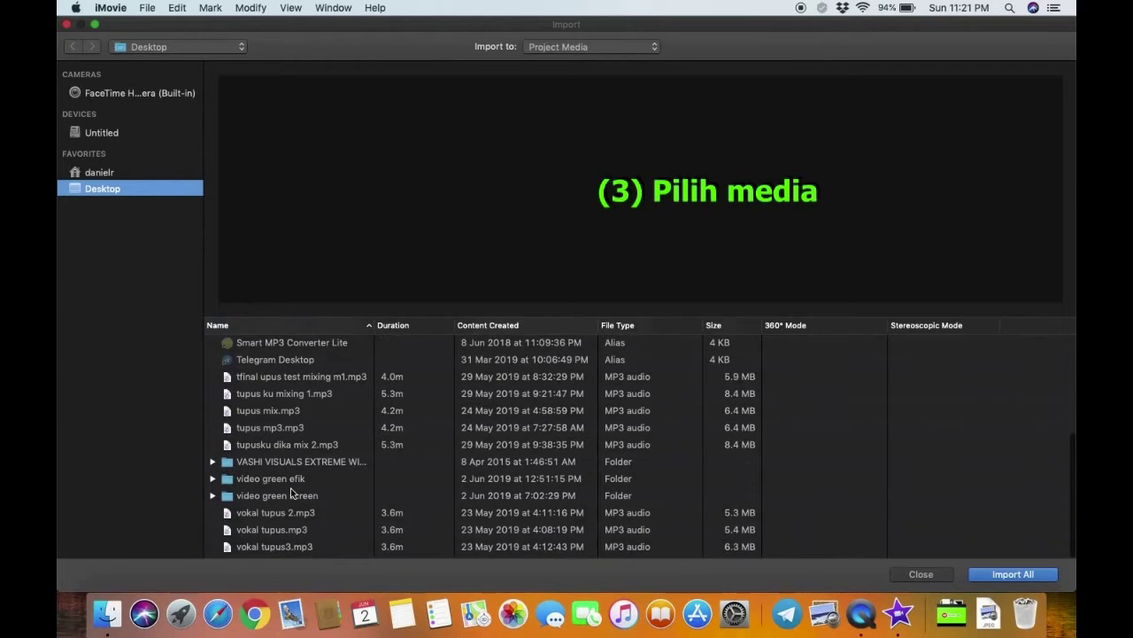
pyautogui.scroll(1, 291, 490)
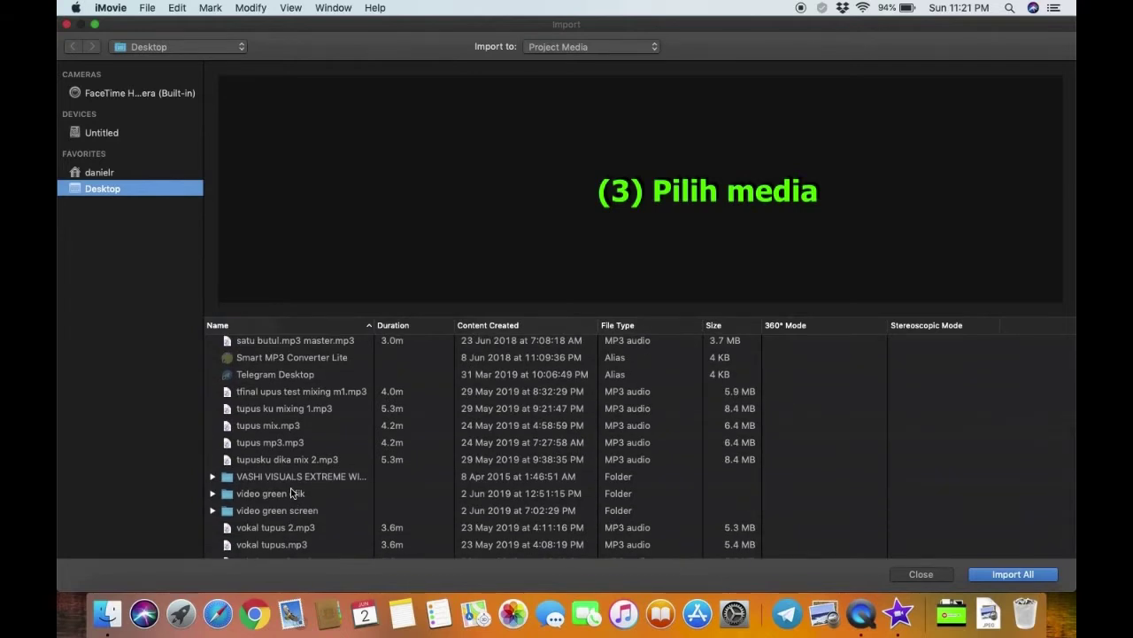
pyautogui.scroll(-1, 290, 493)
pyautogui.scroll(5, 291, 493)
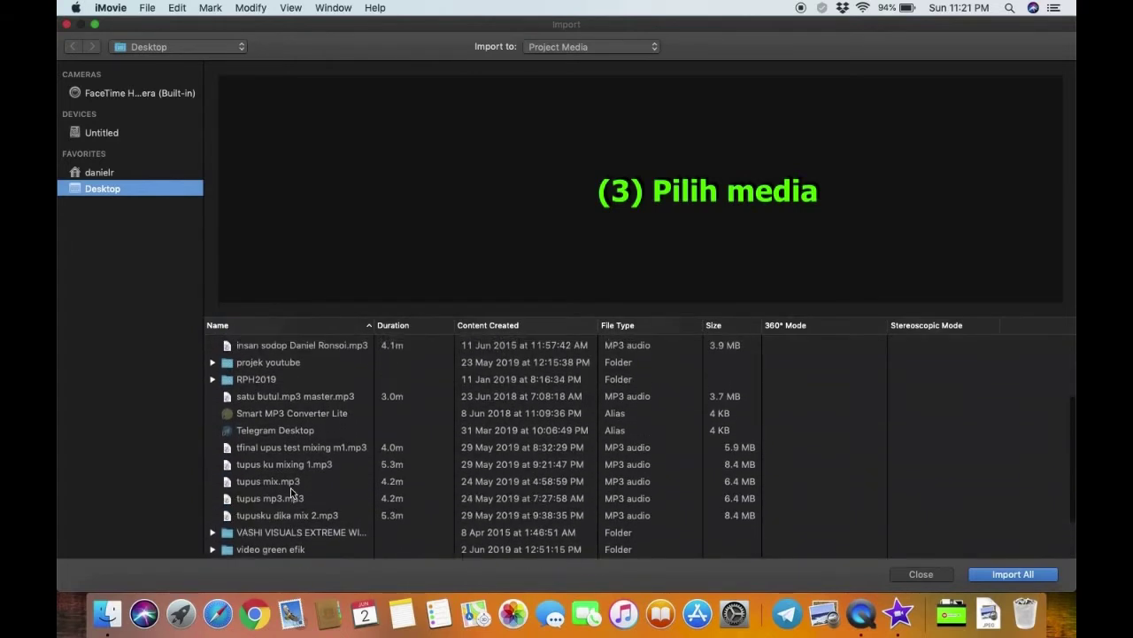
pyautogui.scroll(3, 290, 490)
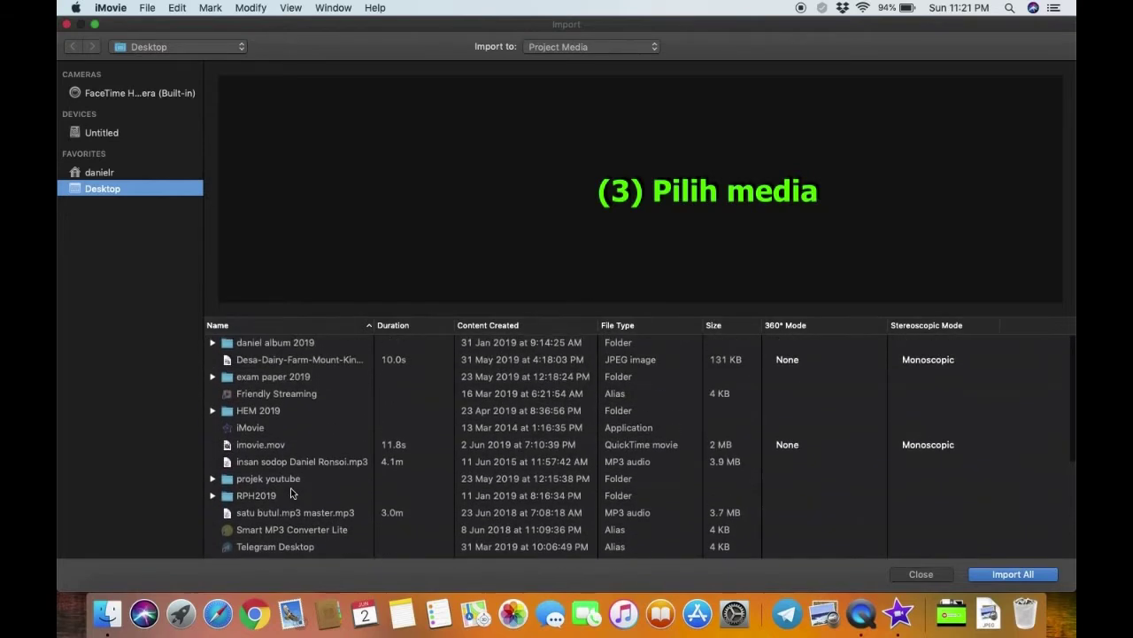
pyautogui.click(277, 362)
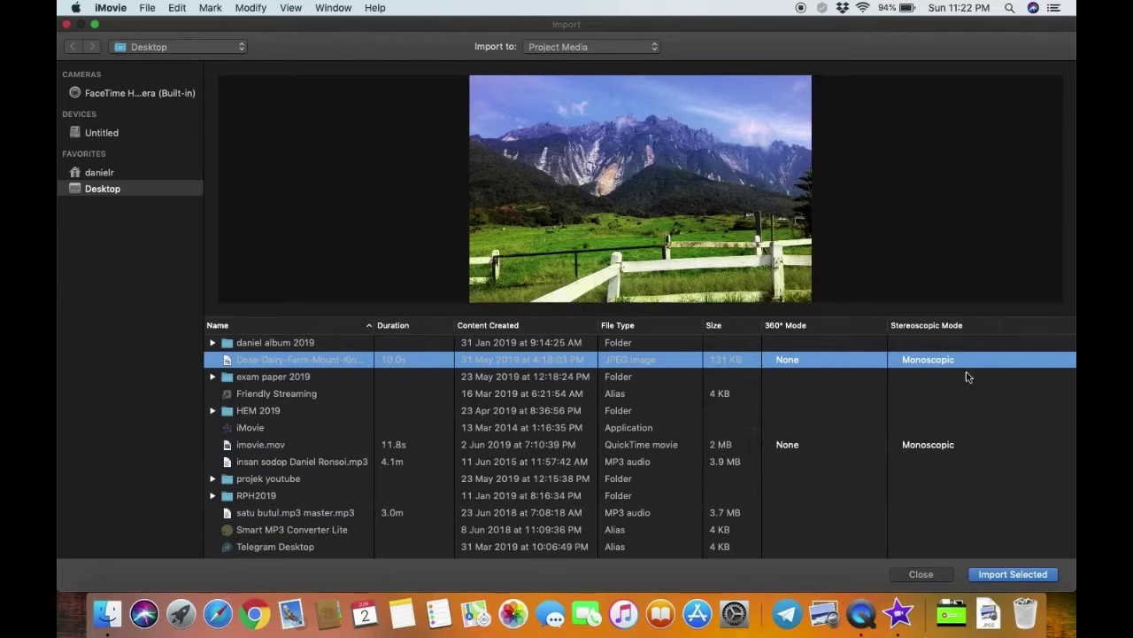
pyautogui.click(1013, 573)
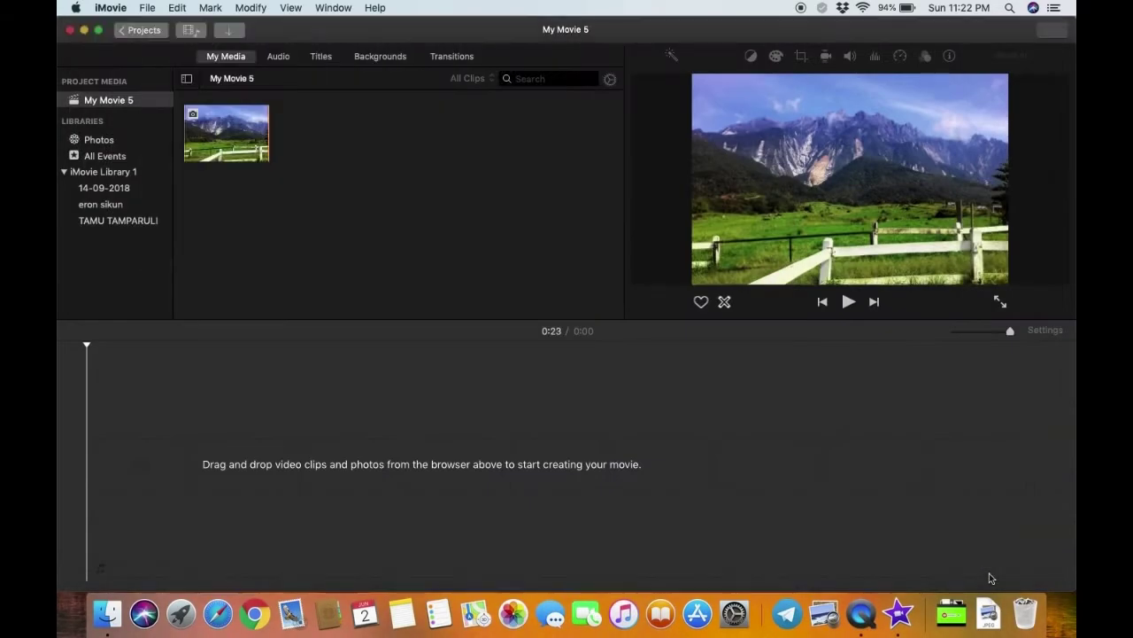
# Import green.jpg from the Desktop's "video green efik" folder into the project media
pyautogui.click(228, 34)
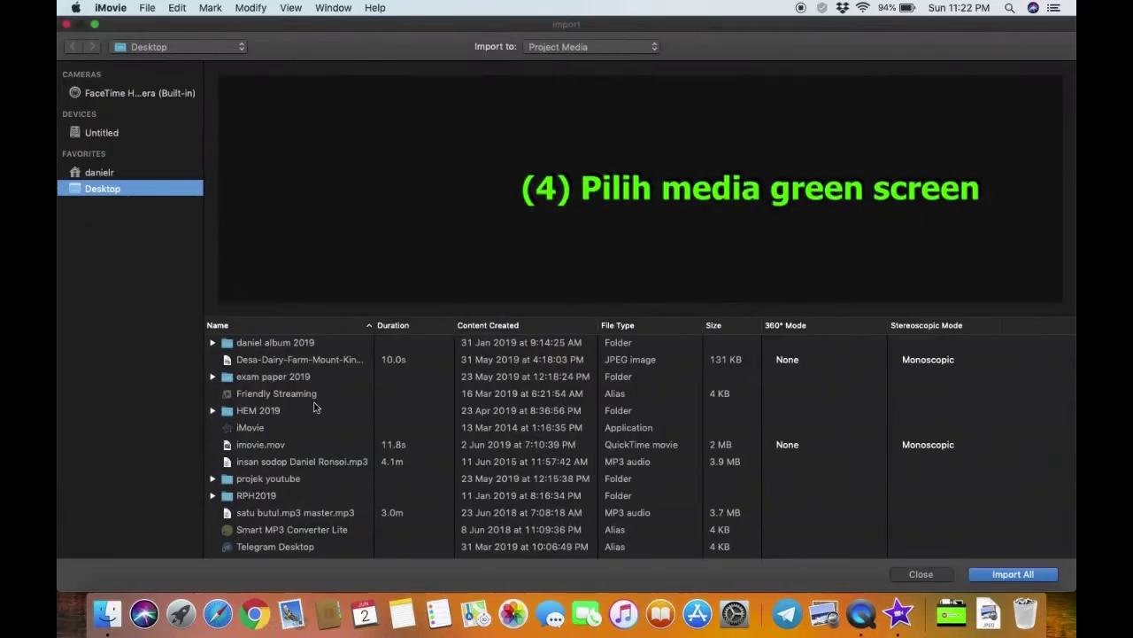
pyautogui.scroll(-5, 309, 405)
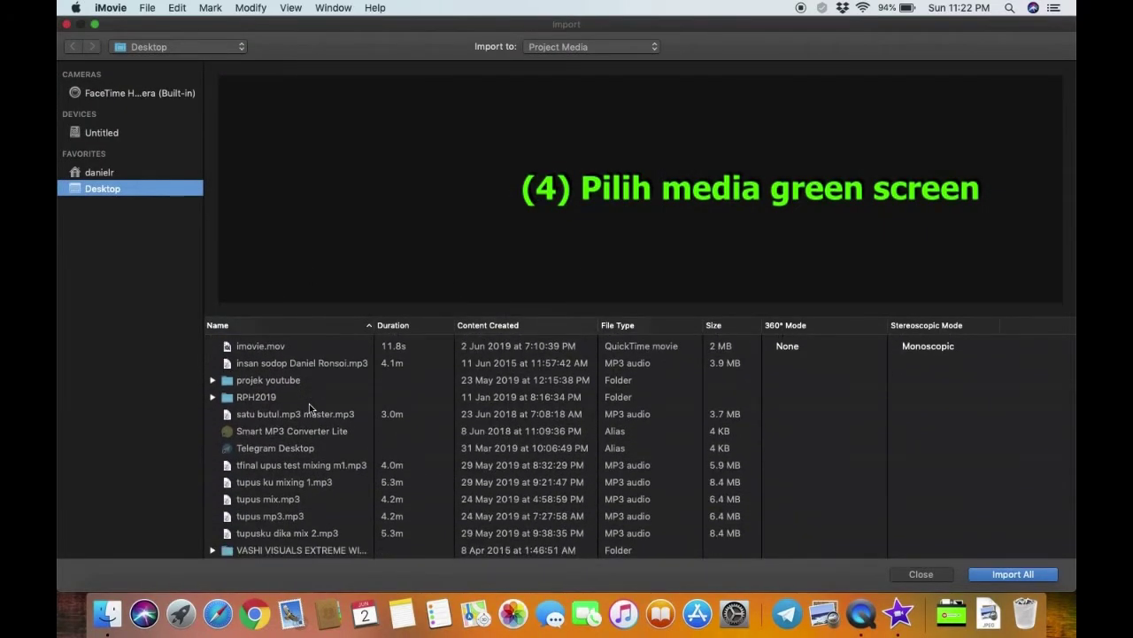
pyautogui.scroll(-3, 309, 405)
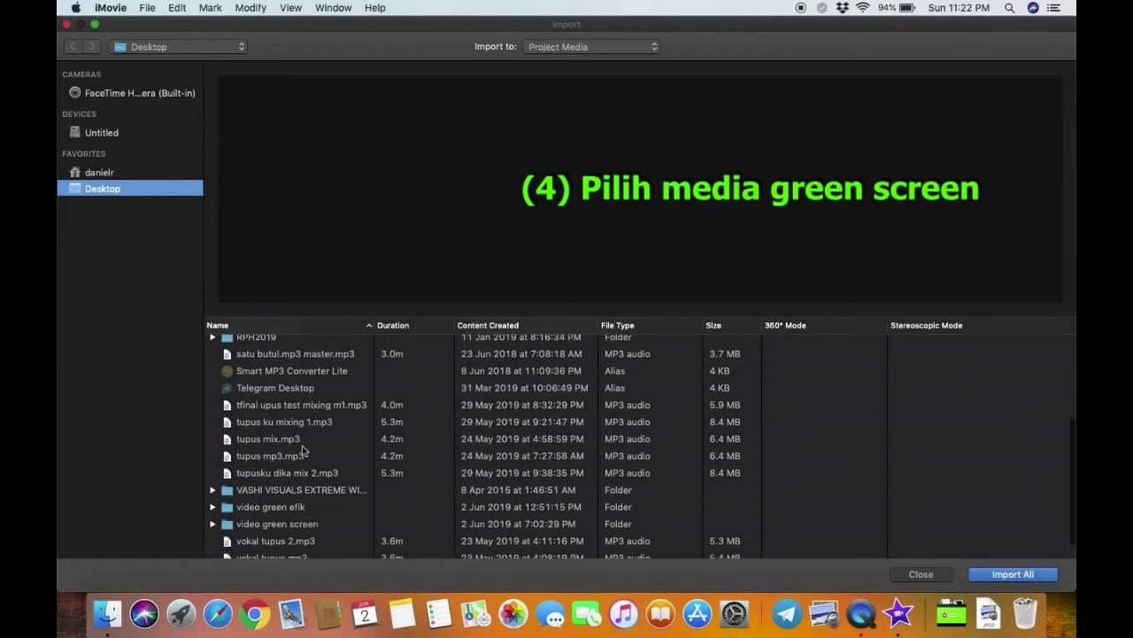
pyautogui.doubleClick(290, 509)
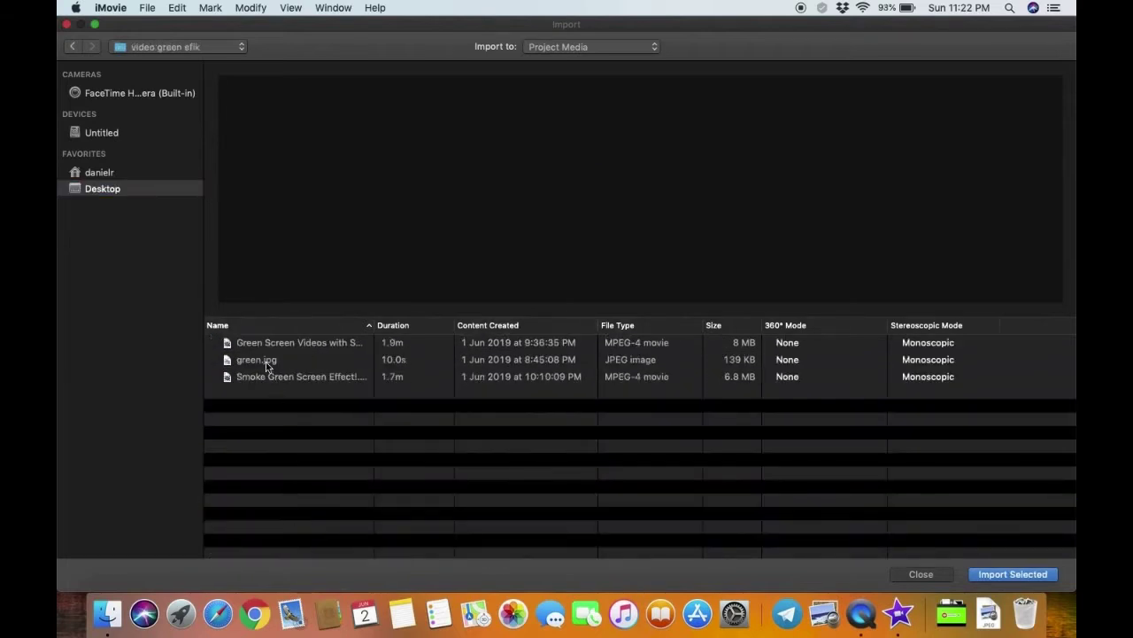
pyautogui.click(267, 362)
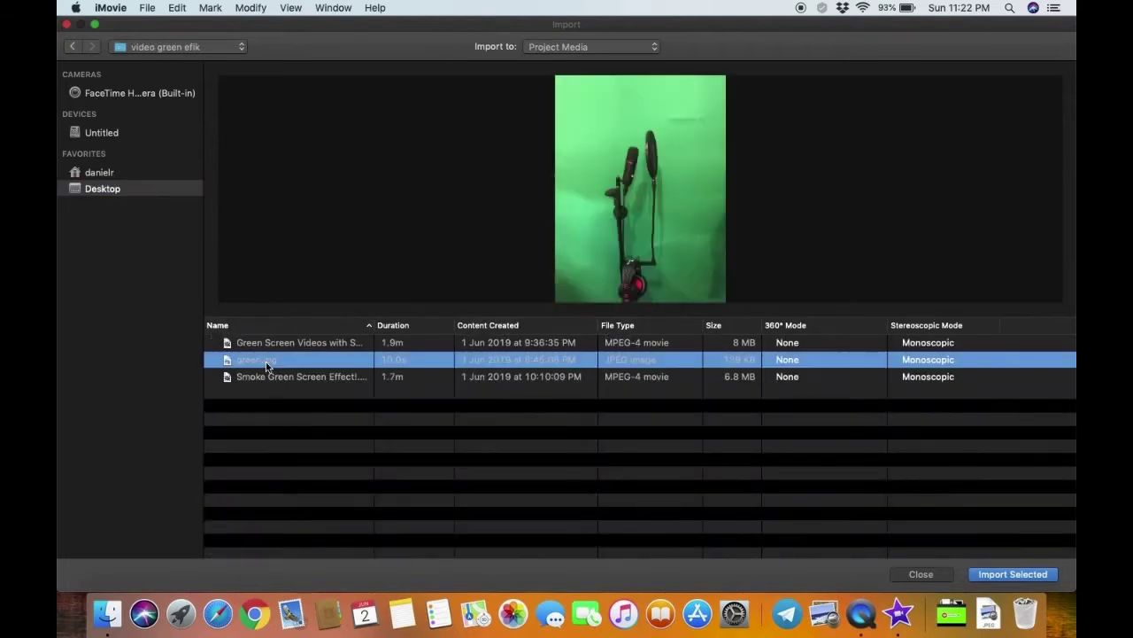
pyautogui.click(1021, 573)
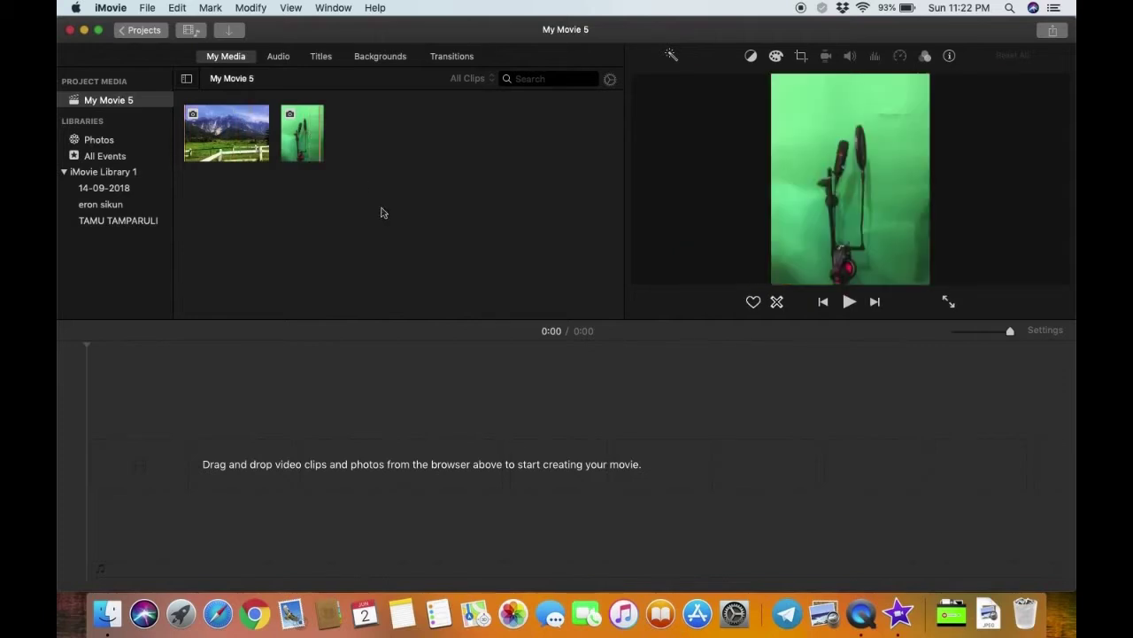
# Add the mountain photo to the timeline, overlay the green screen microphone photo above it from the start, and play the result
pyautogui.click(218, 152)
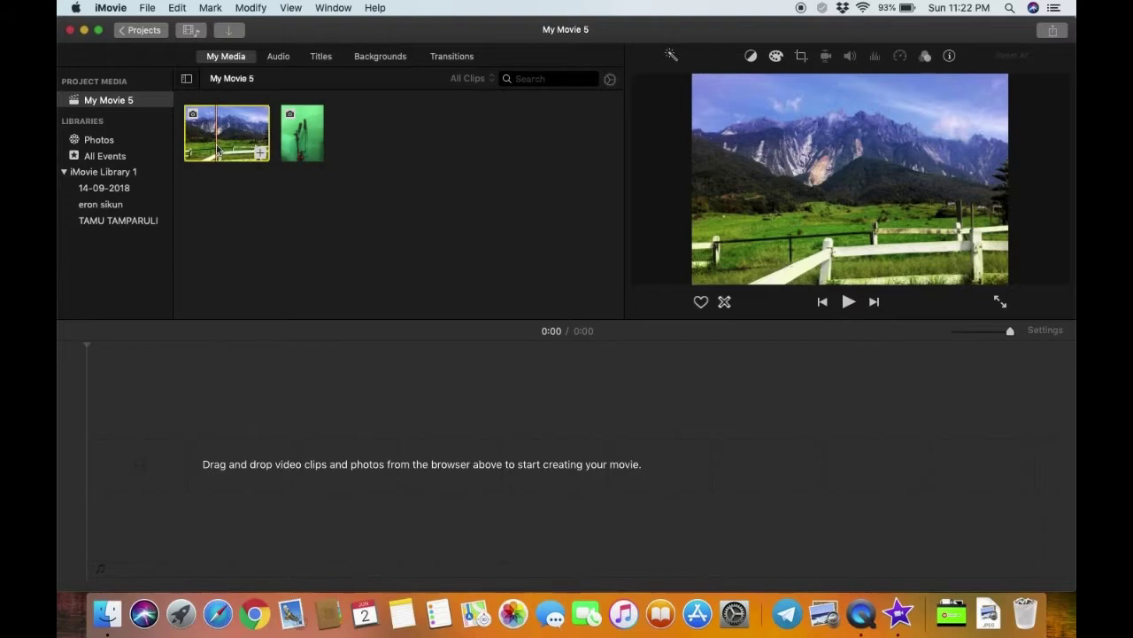
pyautogui.click(261, 157)
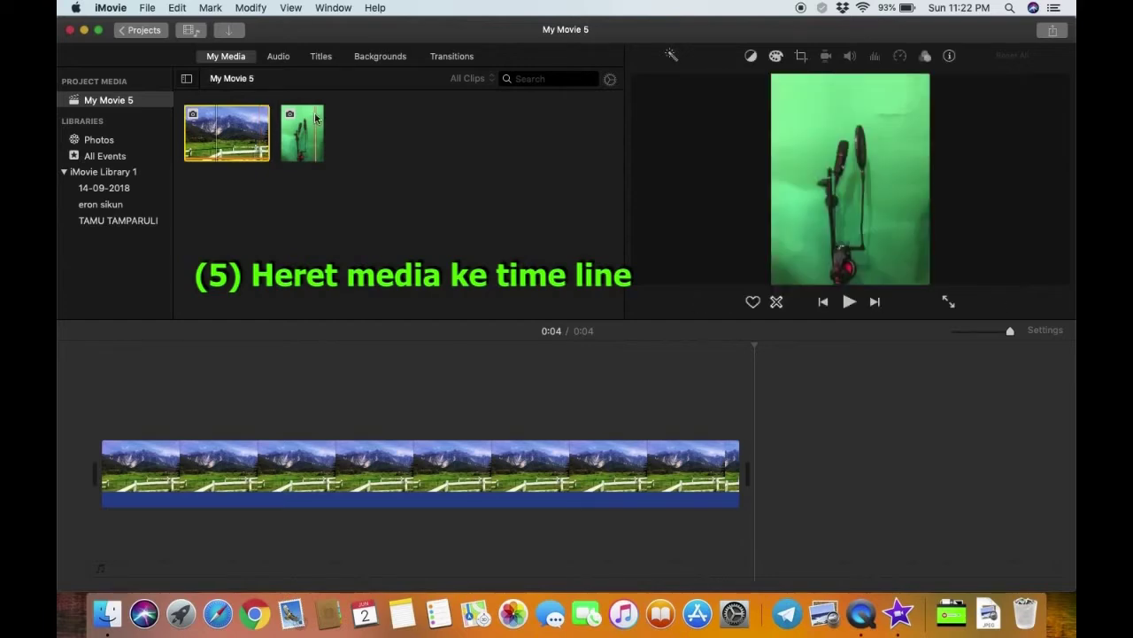
pyautogui.moveTo(304, 116); pyautogui.dragTo(106, 399)
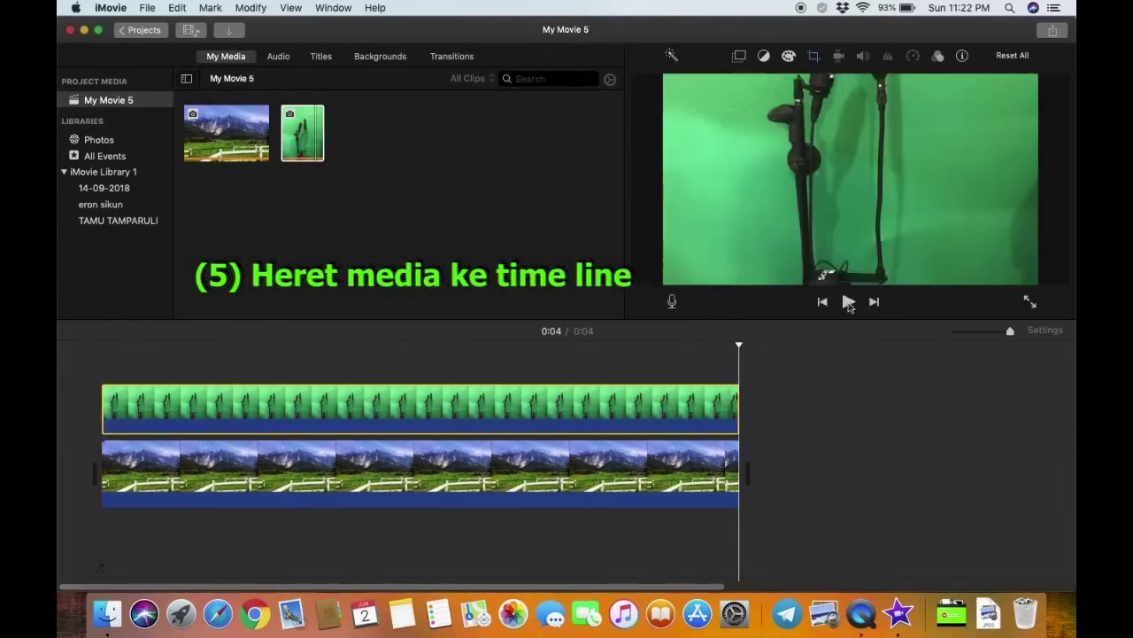
pyautogui.click(848, 303)
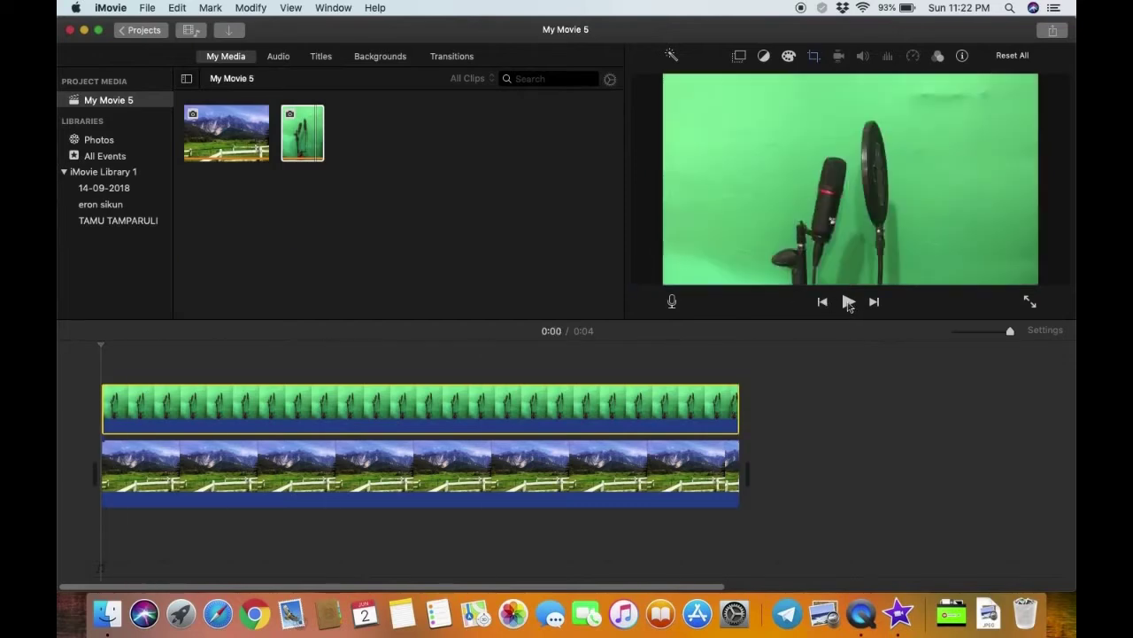
pyautogui.click(848, 303)
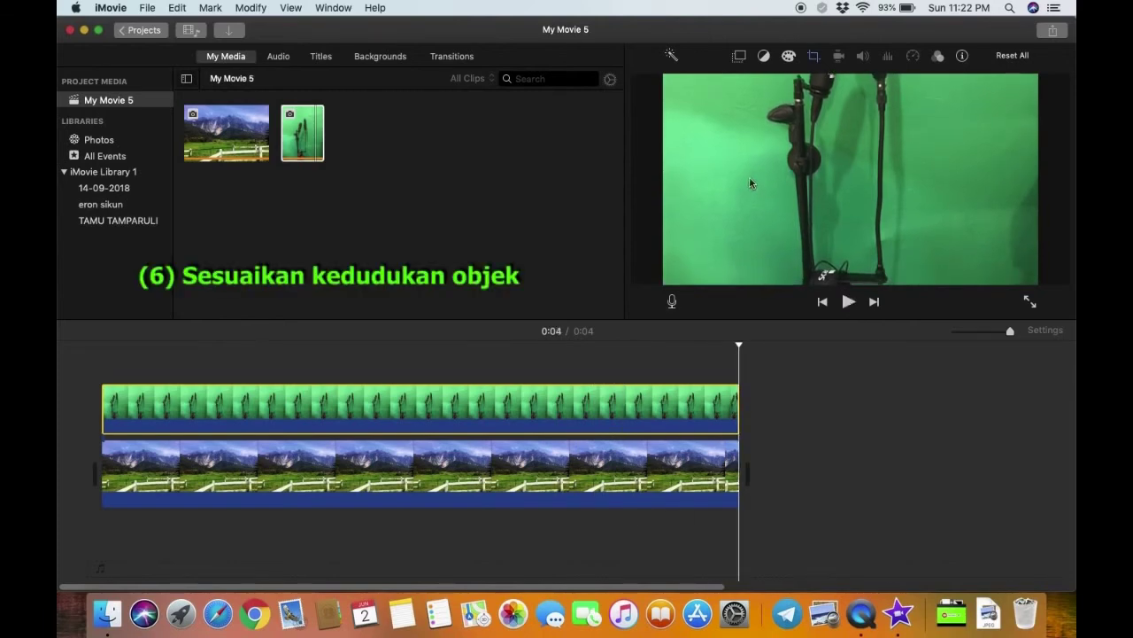
# Adjust the overlay's Ken Burns crop so the Start and End frames nearly coincide around the microphone, apply it and play the movie
pyautogui.click(388, 407)
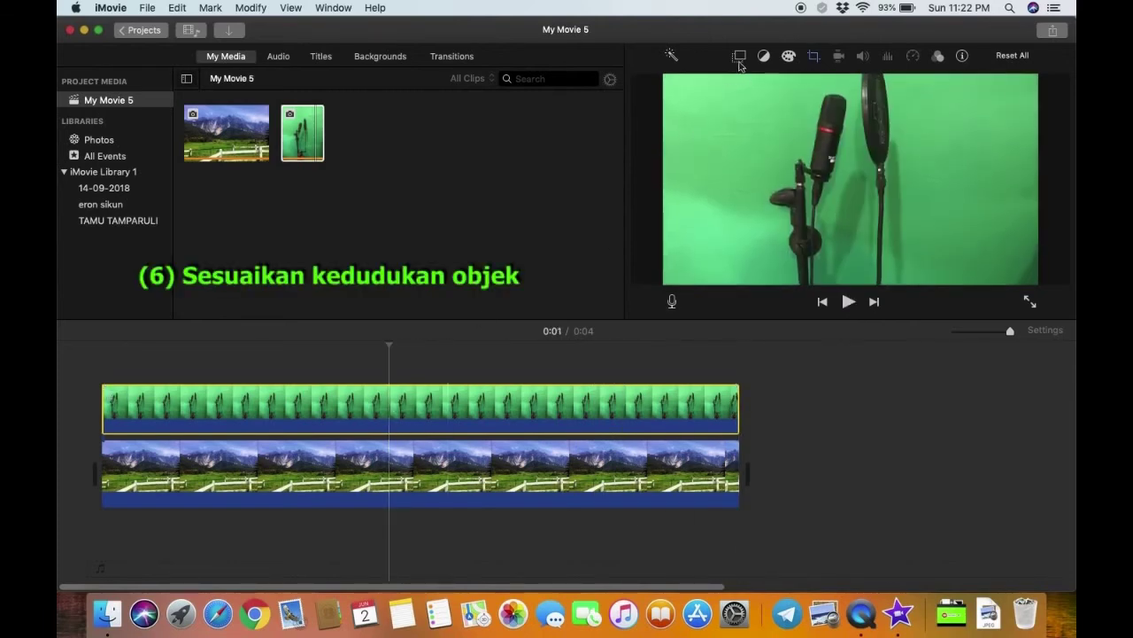
pyautogui.click(813, 54)
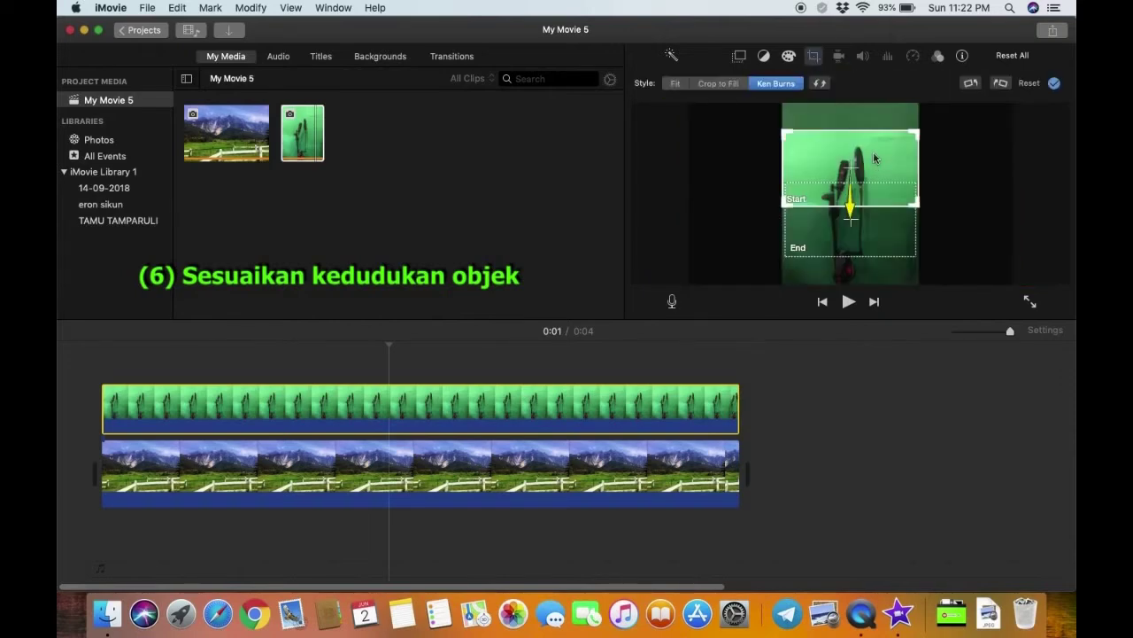
pyautogui.moveTo(873, 158); pyautogui.dragTo(874, 166)
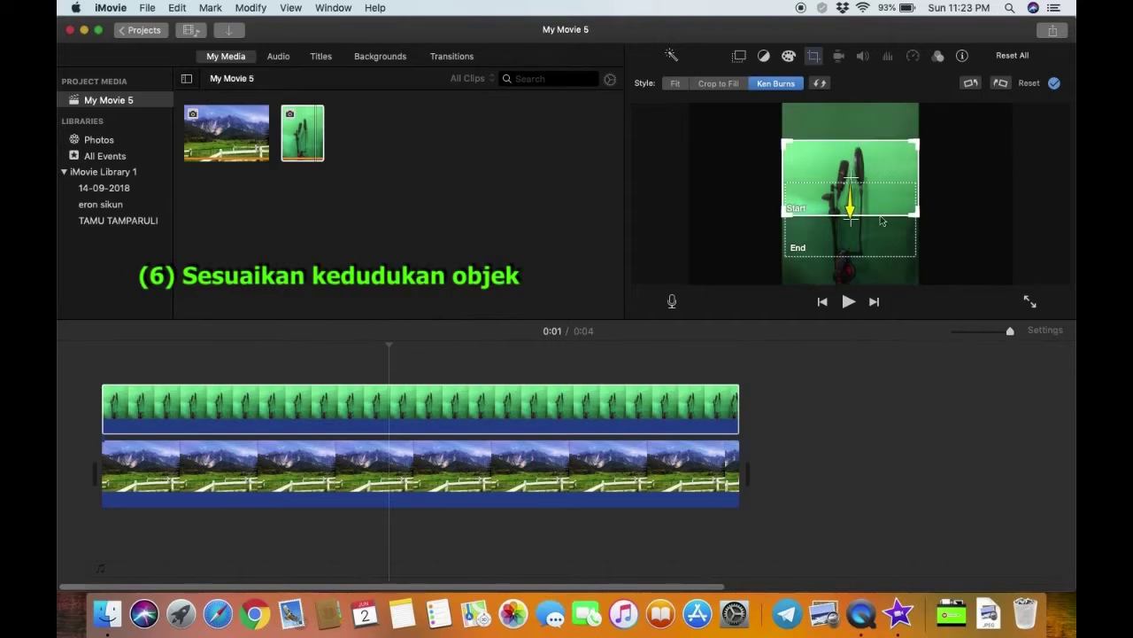
pyautogui.moveTo(879, 235); pyautogui.dragTo(881, 203)
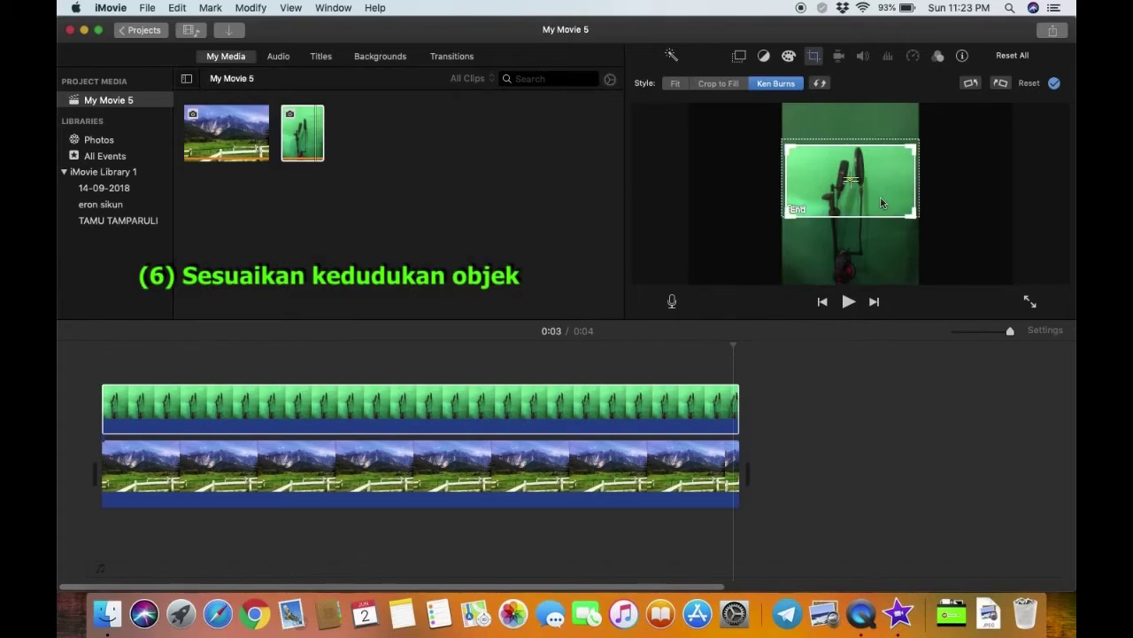
pyautogui.click(1055, 83)
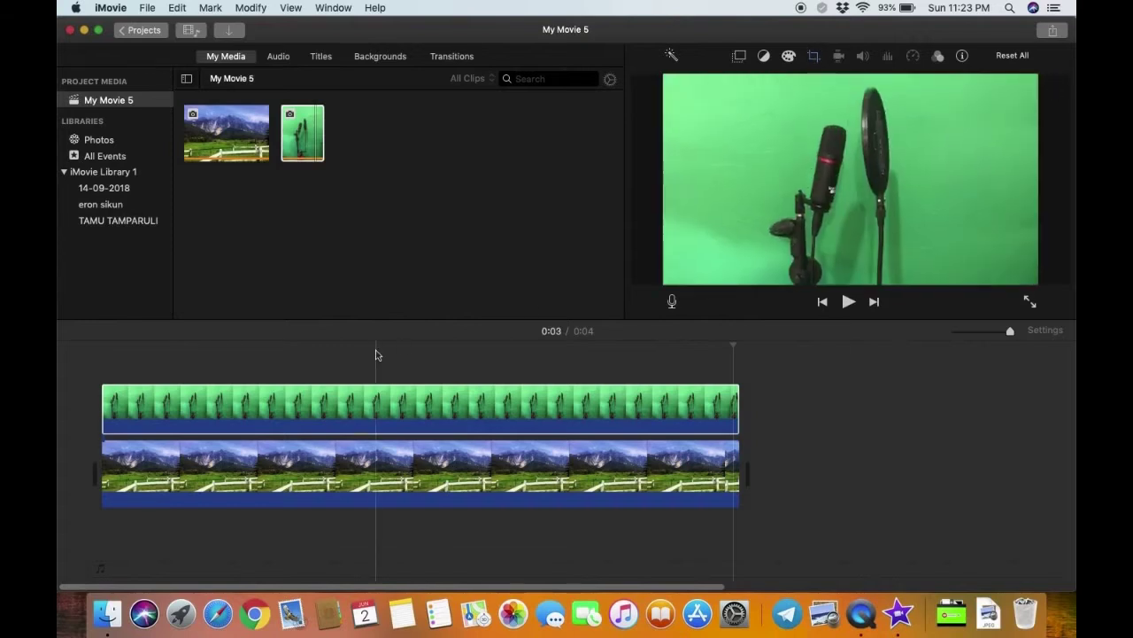
pyautogui.click(80, 383)
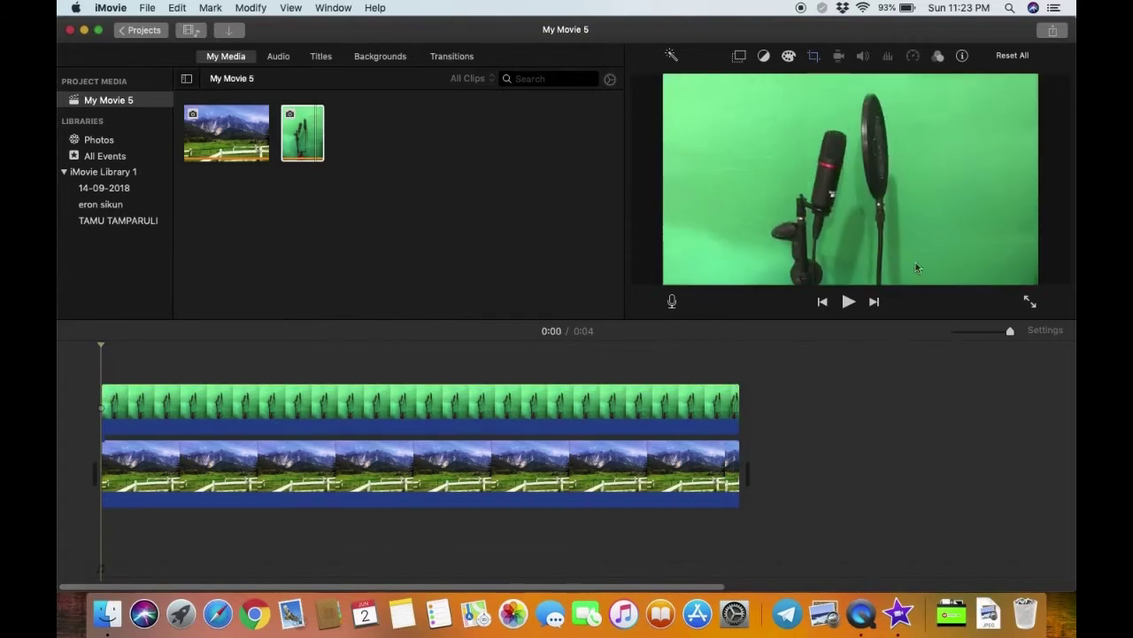
pyautogui.click(848, 302)
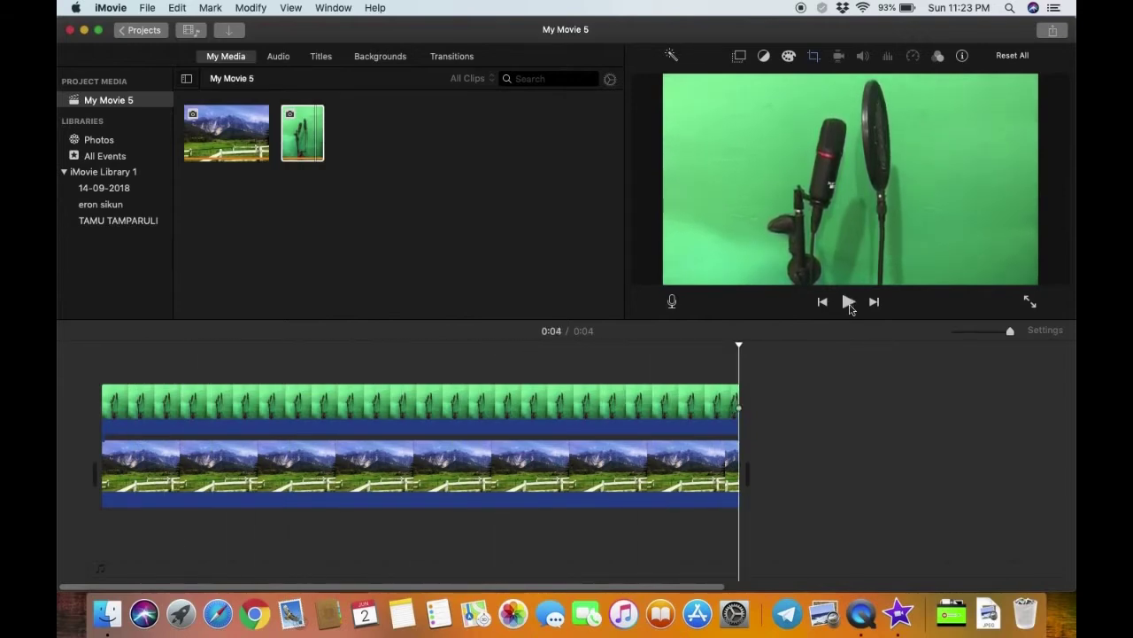
# Set the microphone clip's video overlay mode to Green/Blue Screen and apply it
pyautogui.click(436, 398)
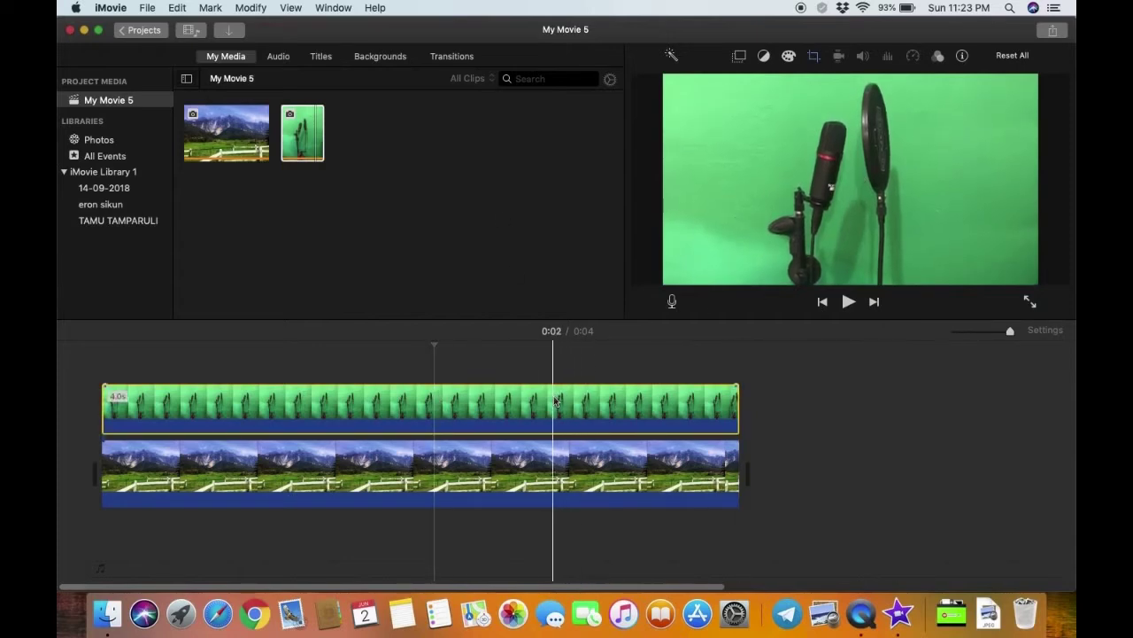
pyautogui.click(739, 57)
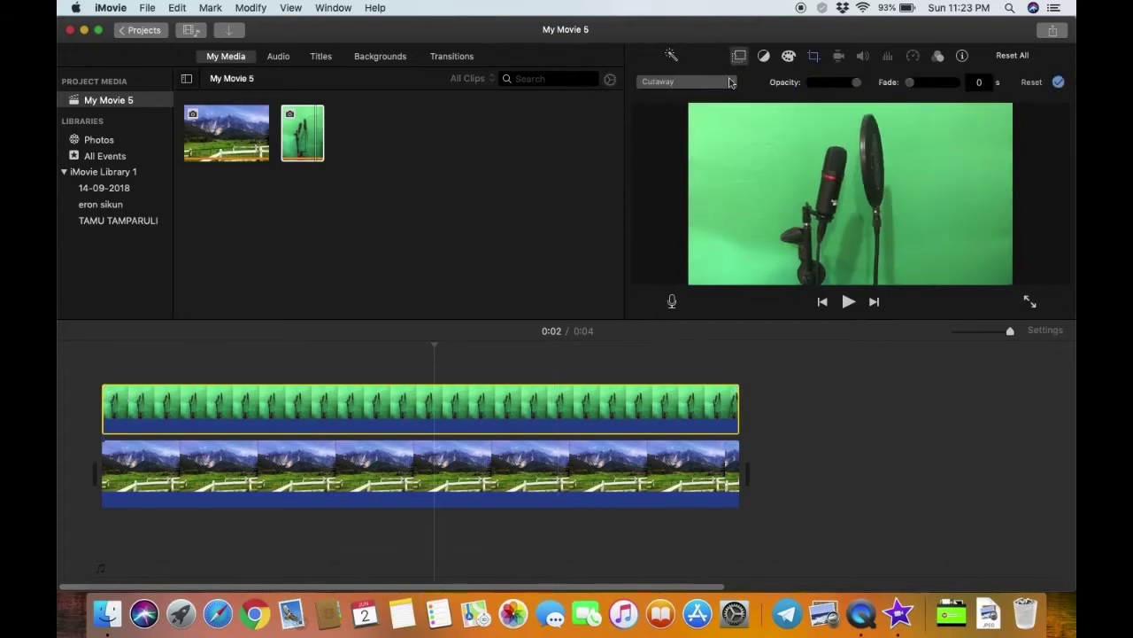
pyautogui.click(731, 82)
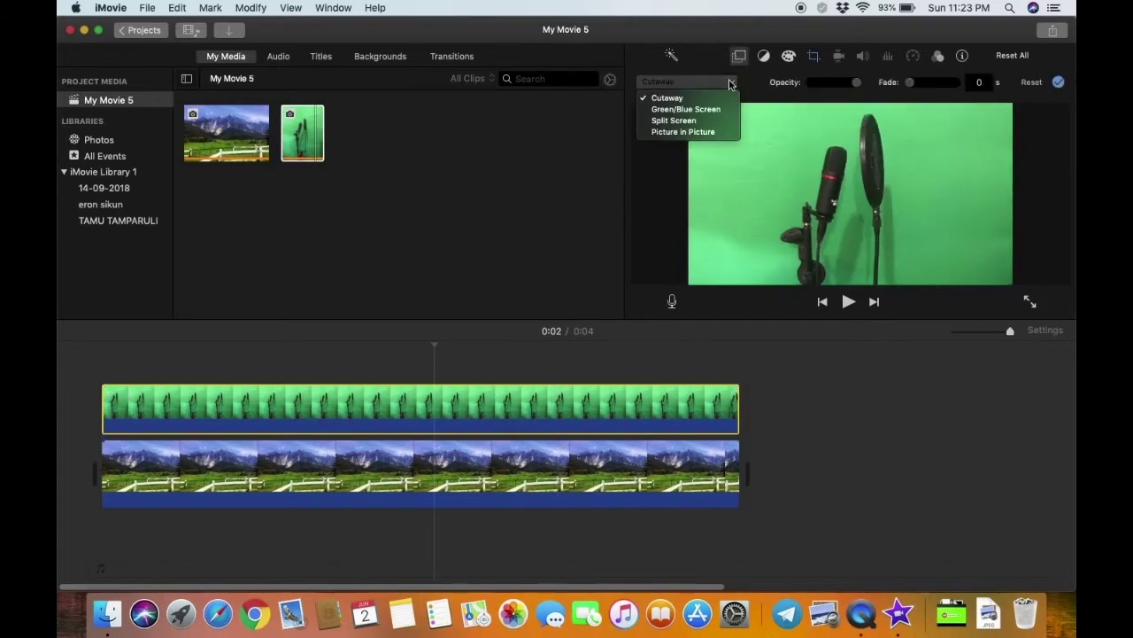
pyautogui.click(689, 110)
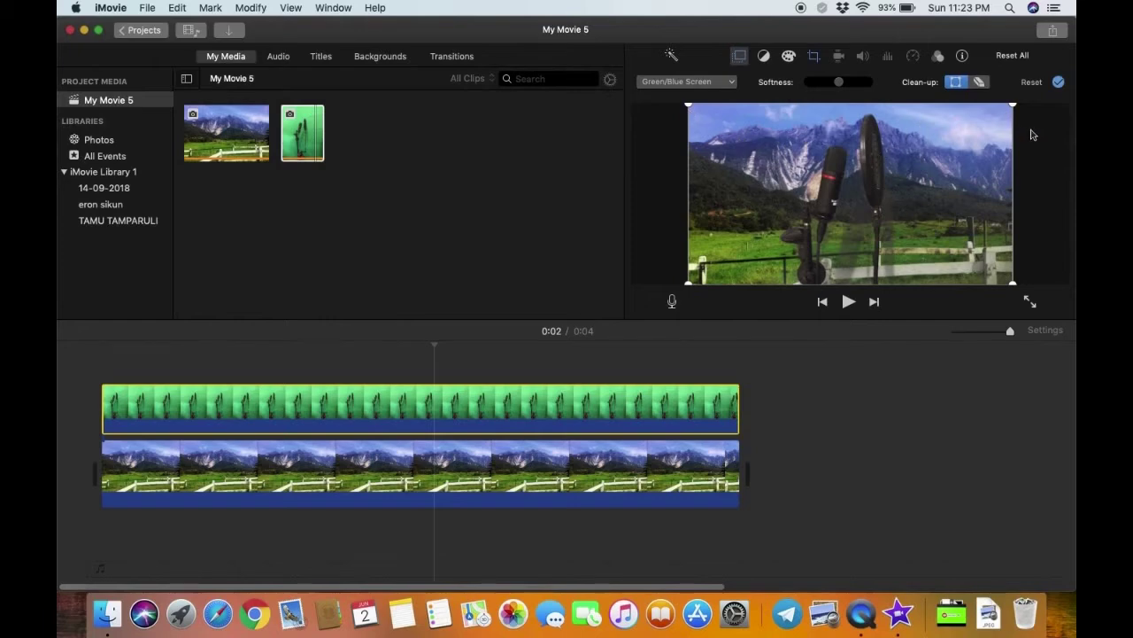
pyautogui.click(1058, 82)
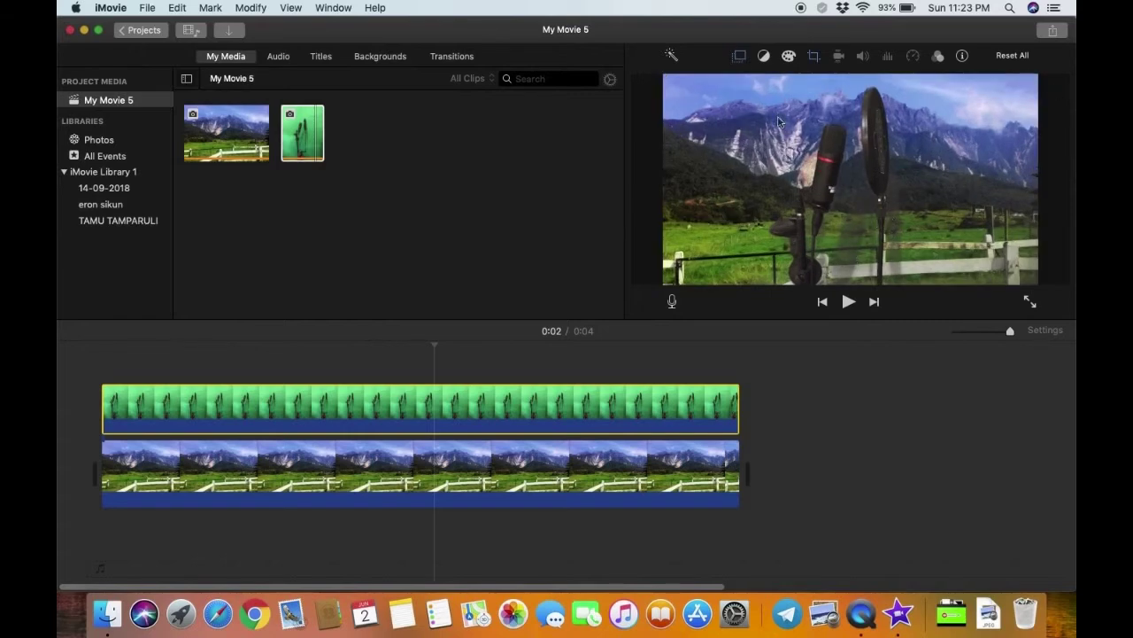
# Erase the leftover green screen shading beside the microphone stand with the Clean-up eraser and apply the change
pyautogui.click(743, 59)
pyautogui.click(979, 82)
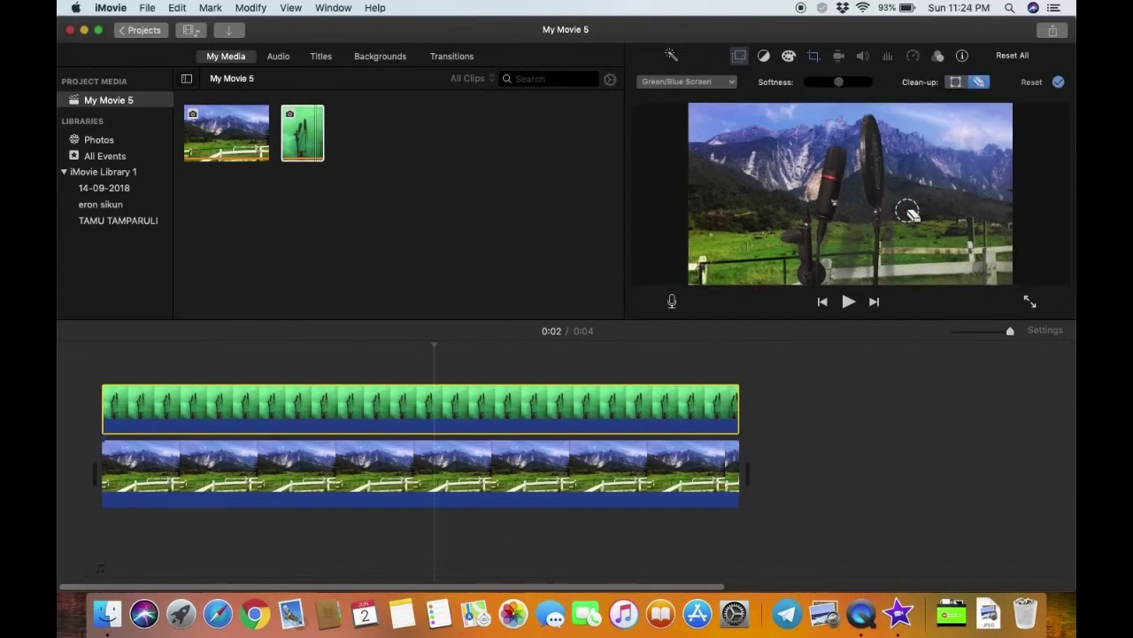
pyautogui.moveTo(906, 208); pyautogui.dragTo(908, 212)
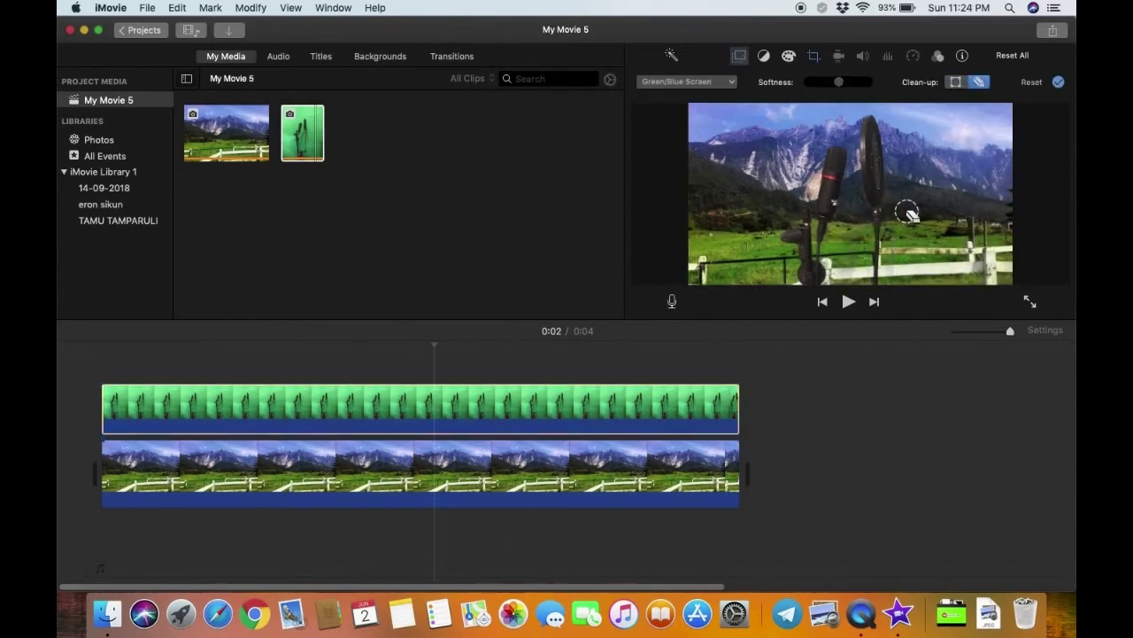
pyautogui.click(1058, 82)
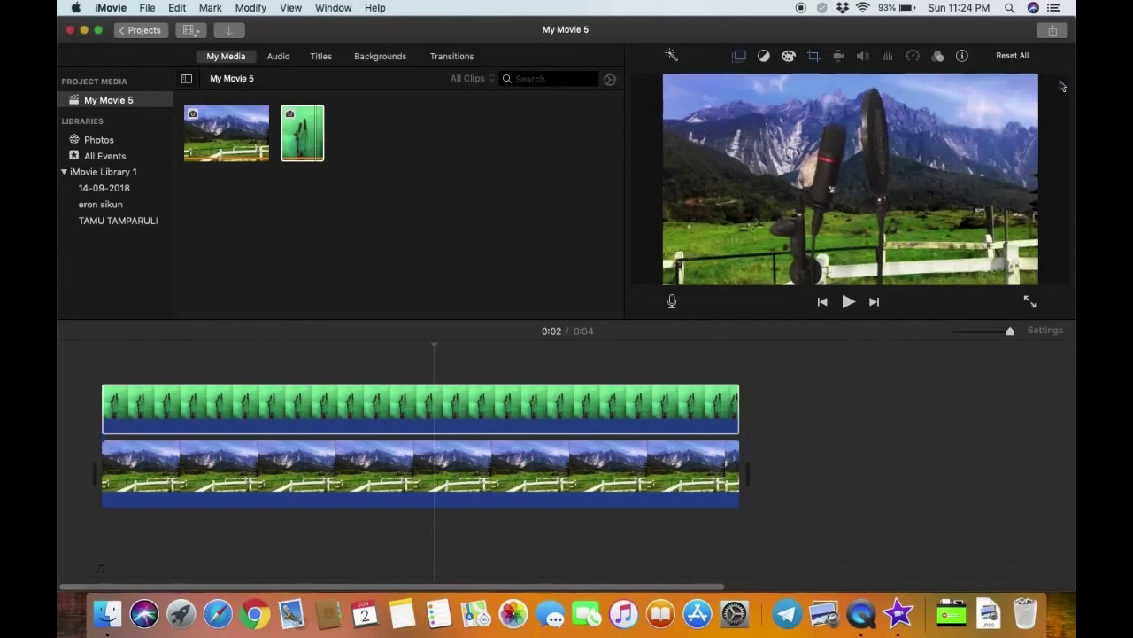
# Play the finished composite from the beginning and view it full screen
pyautogui.click(91, 362)
pyautogui.click(848, 302)
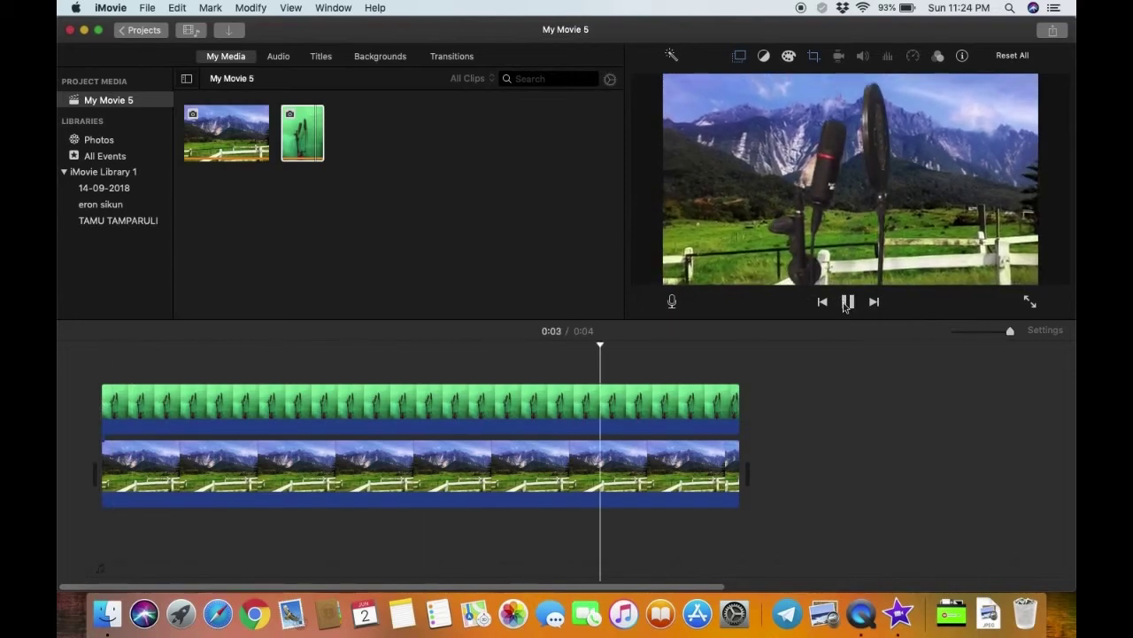
pyautogui.click(1031, 304)
# Share the movie as a file with compression set to Better Quality
pyautogui.click(1053, 32)
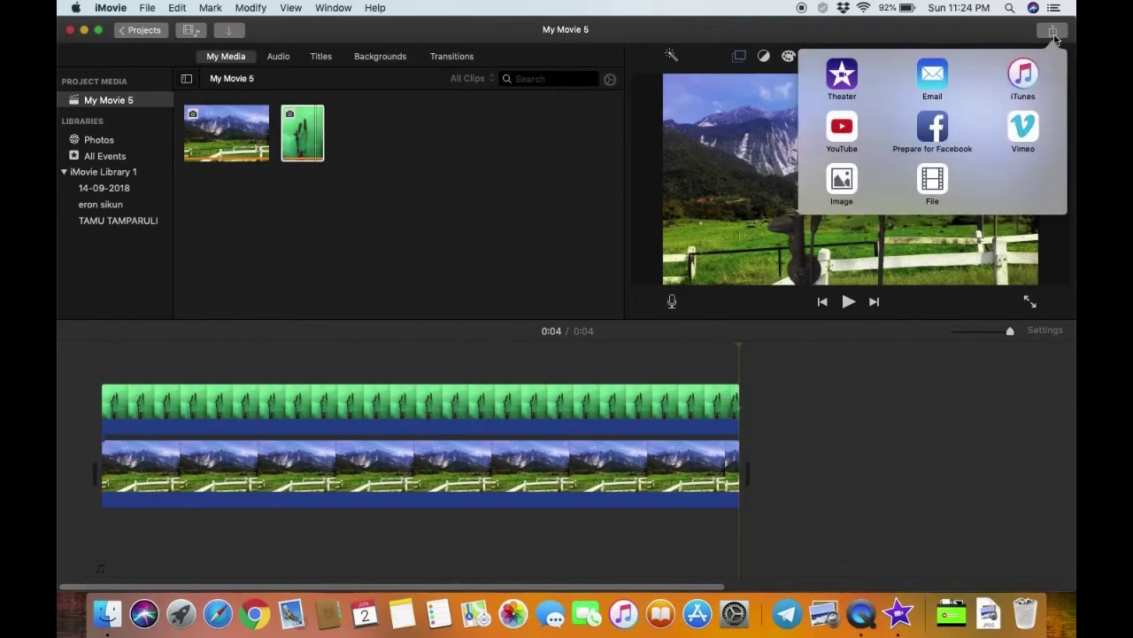
pyautogui.click(935, 181)
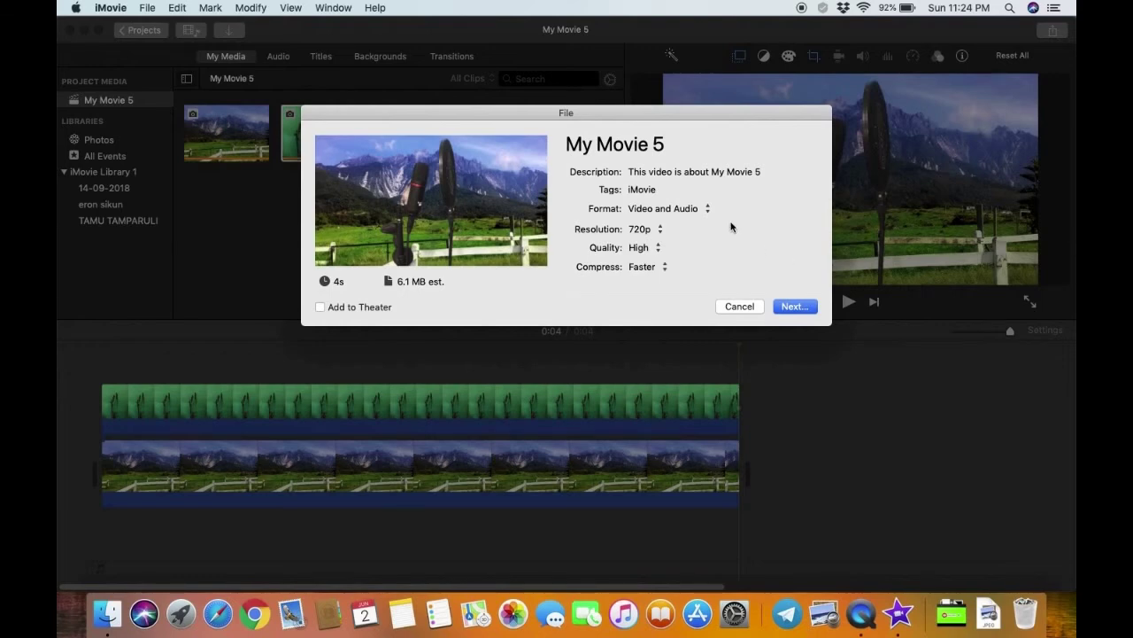
pyautogui.click(665, 268)
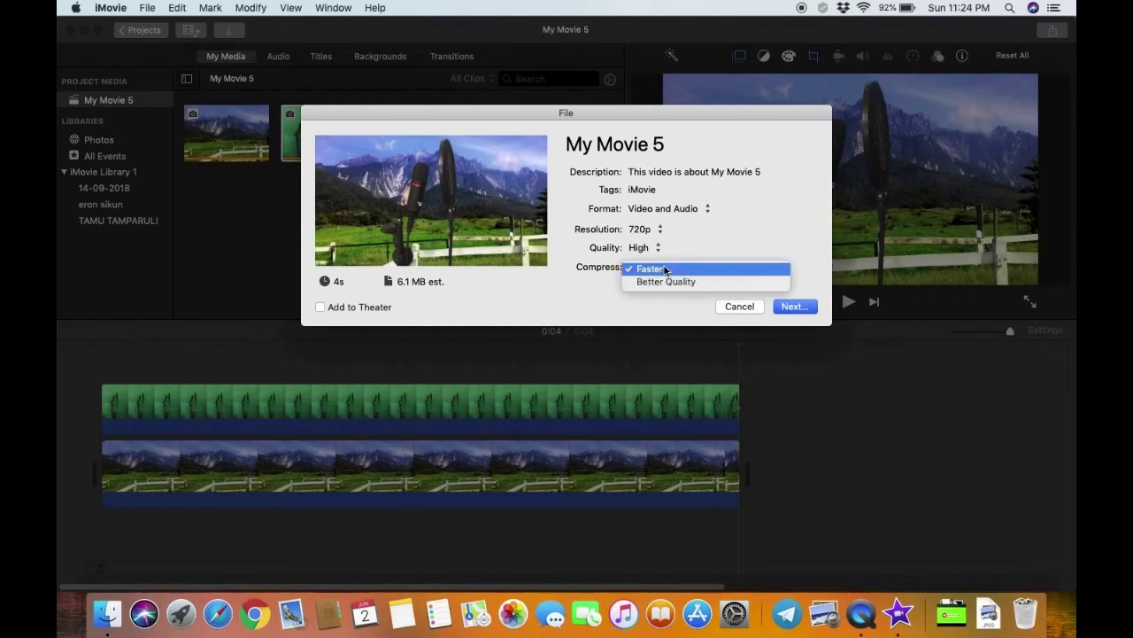
pyautogui.click(665, 283)
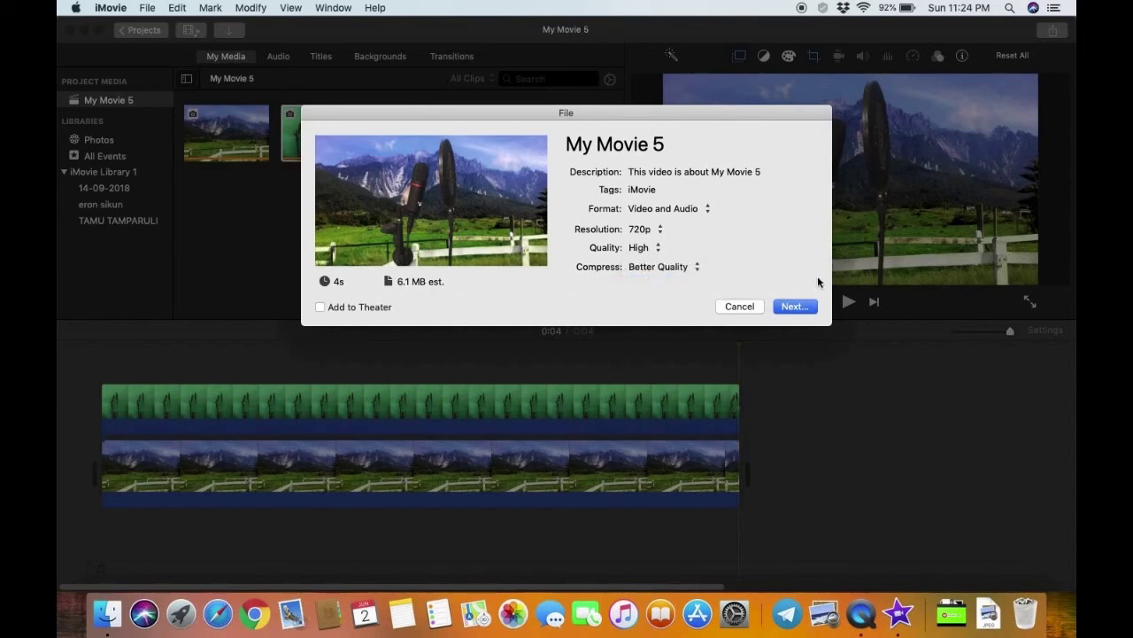
# Save the exported movie to the Desktop as "bagaimana membuat Green Screen?" and dismiss the export notification
pyautogui.click(794, 306)
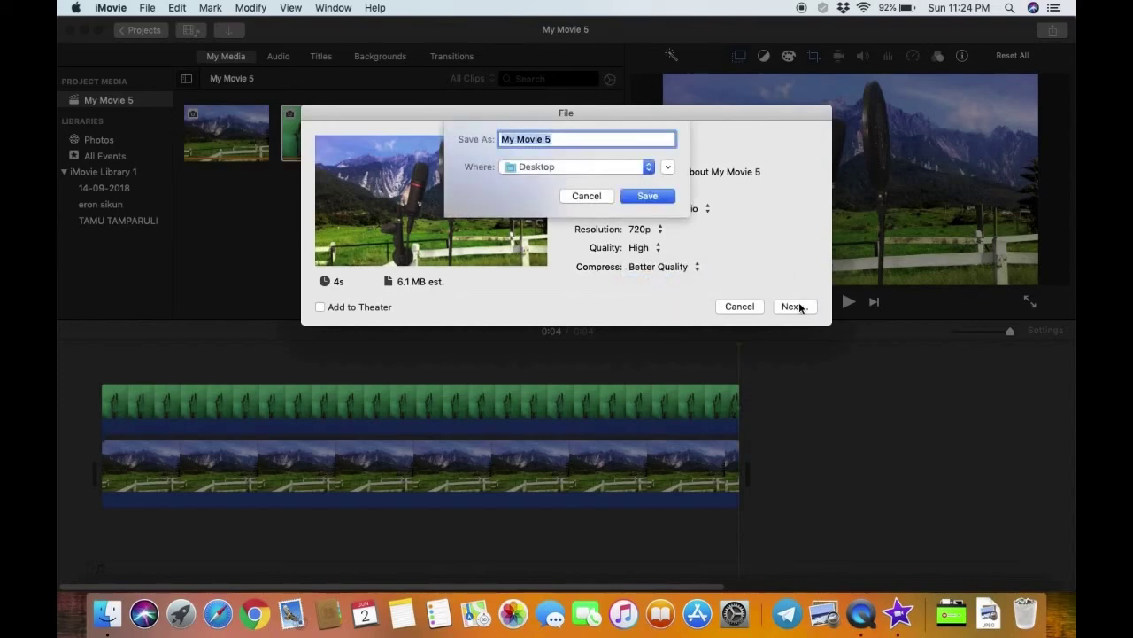
pyautogui.write('b')
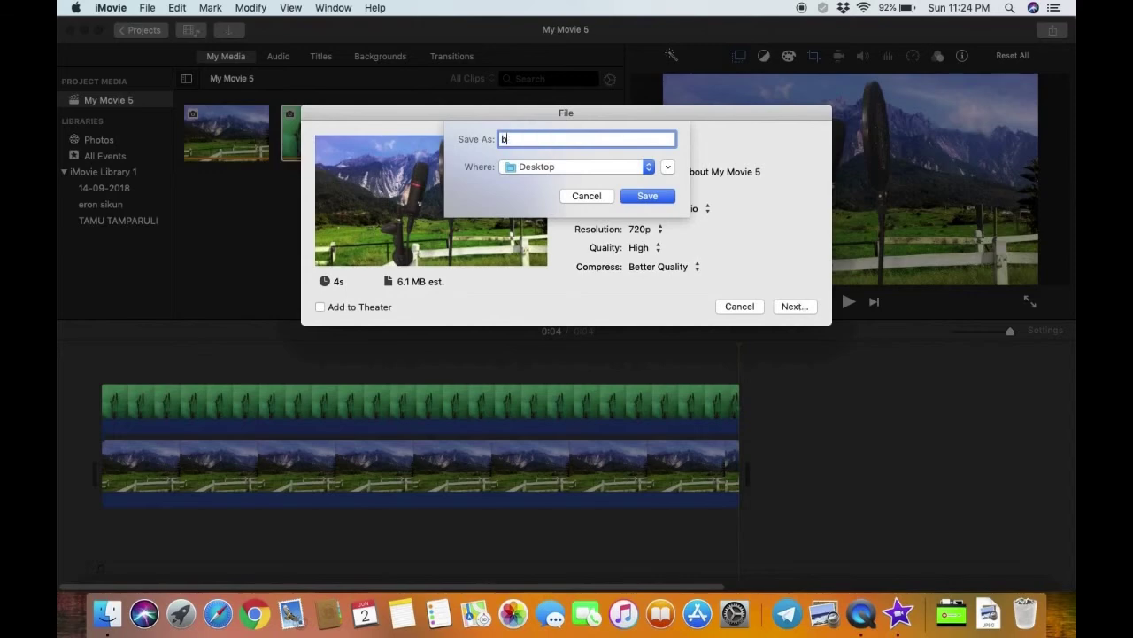
pyautogui.write('agaimana me')
pyautogui.write('mbuat G')
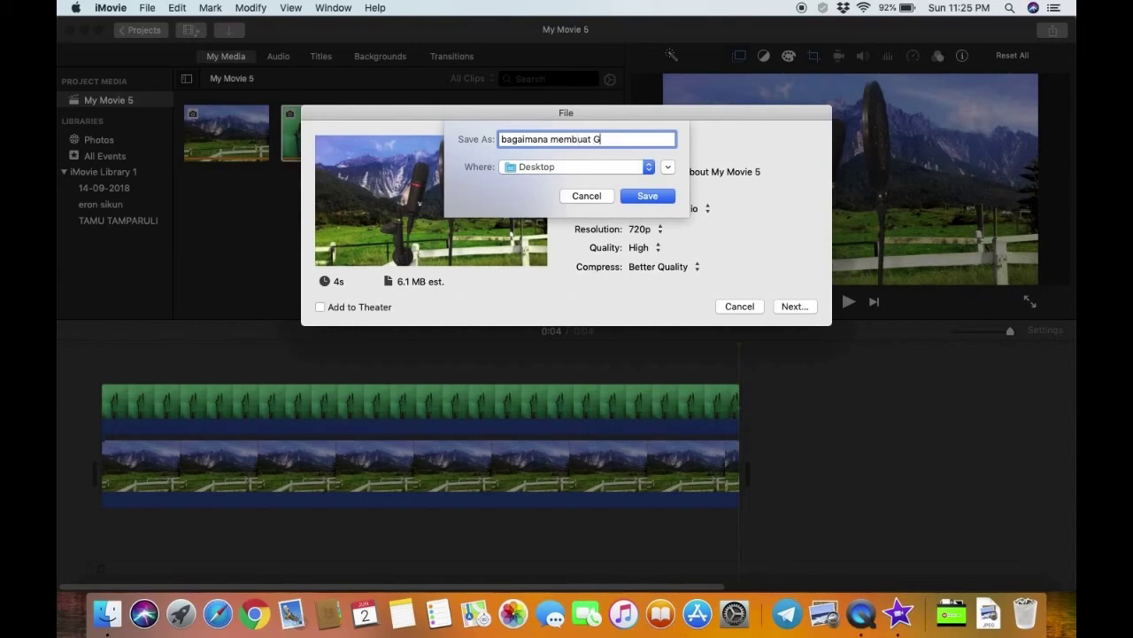
pyautogui.write('reen Screen?')
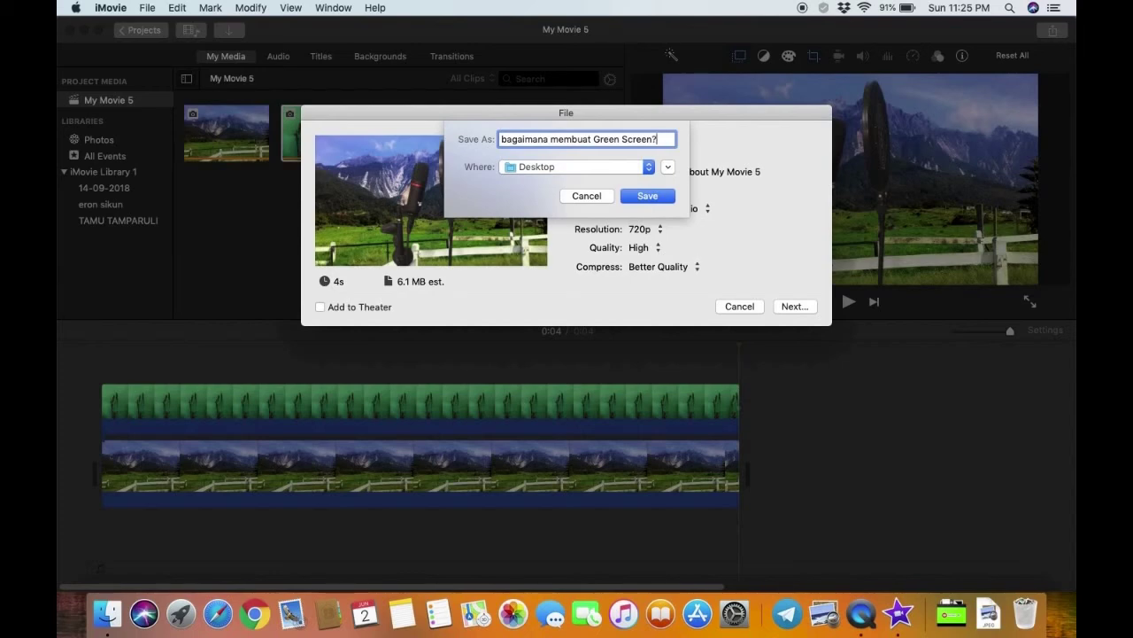
pyautogui.click(649, 197)
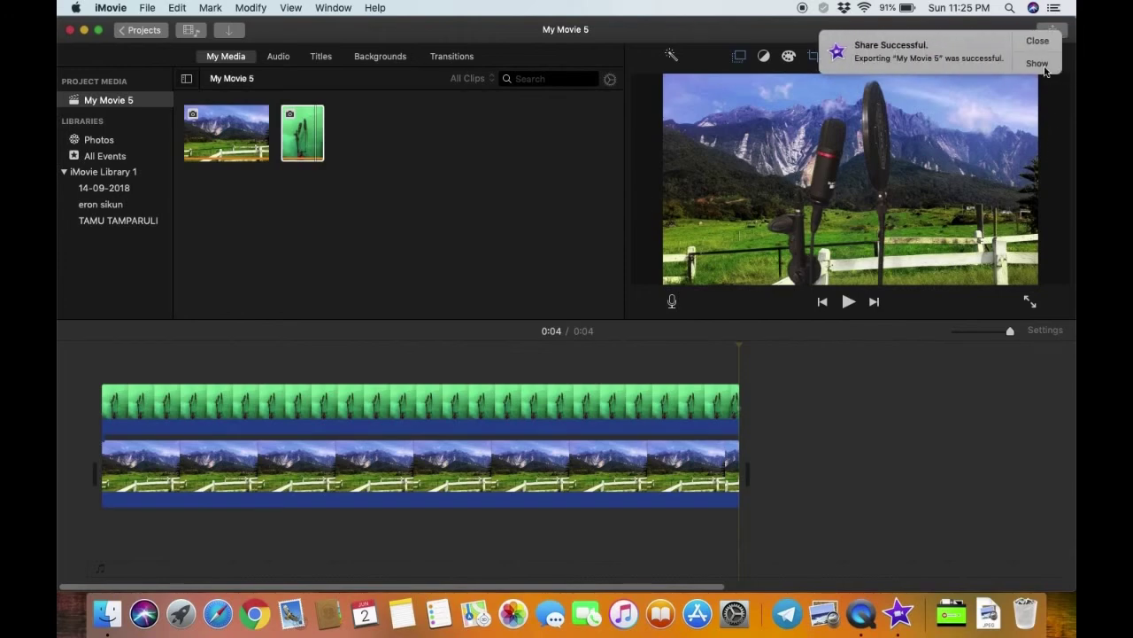
pyautogui.click(1038, 41)
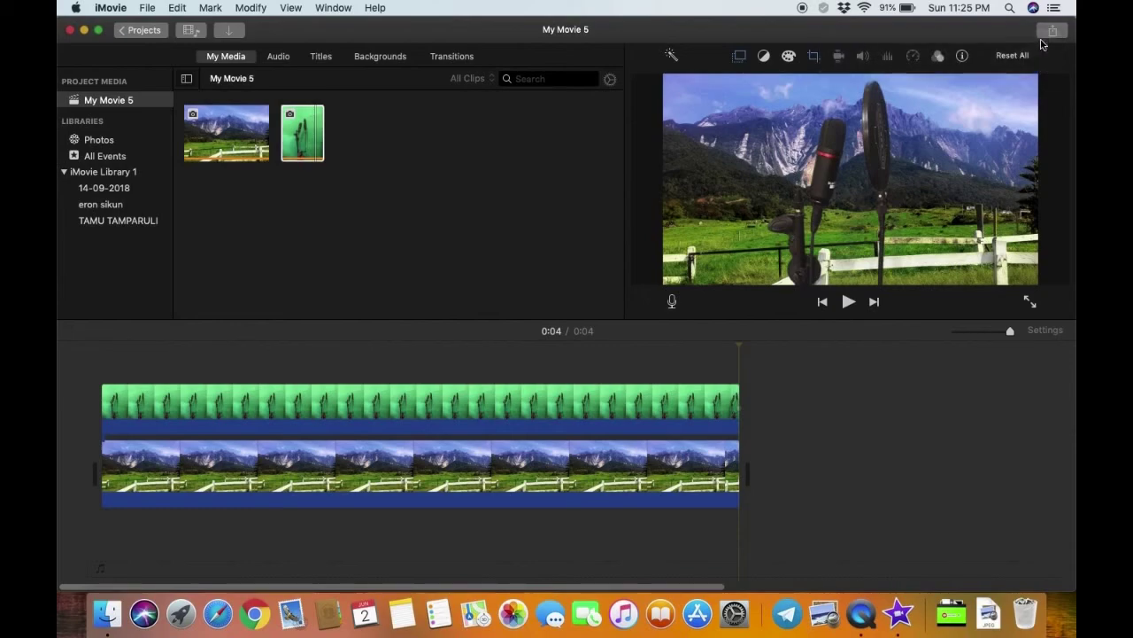
# Place the exported movie file beside the iMovie icon on the desktop and open it in QuickTime Player
pyautogui.click(85, 31)
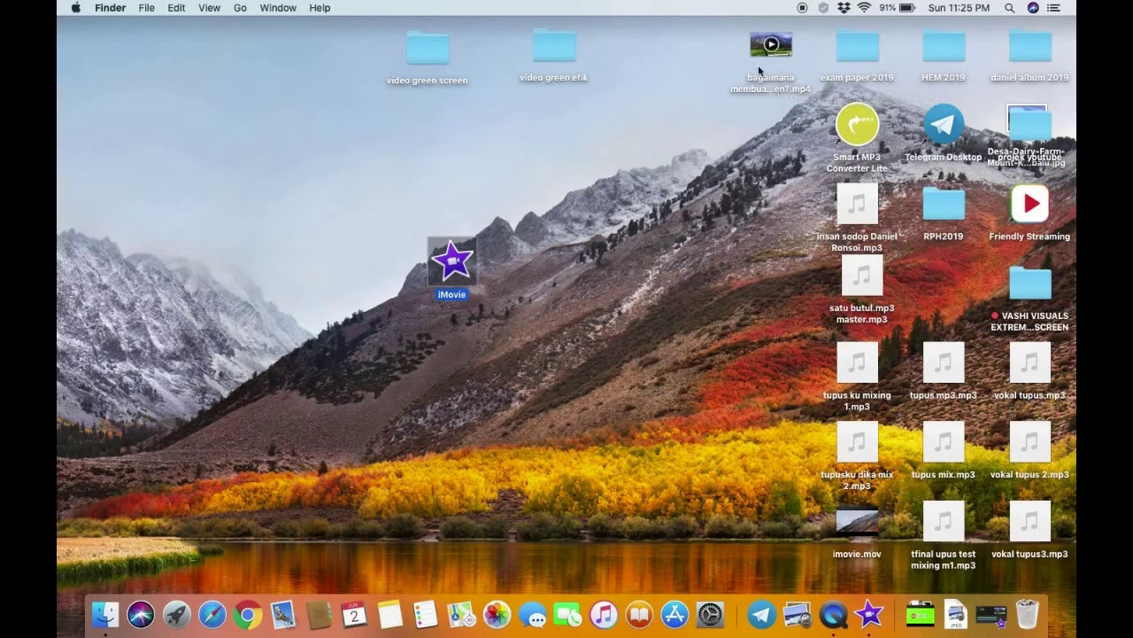
pyautogui.moveTo(764, 82); pyautogui.dragTo(579, 289)
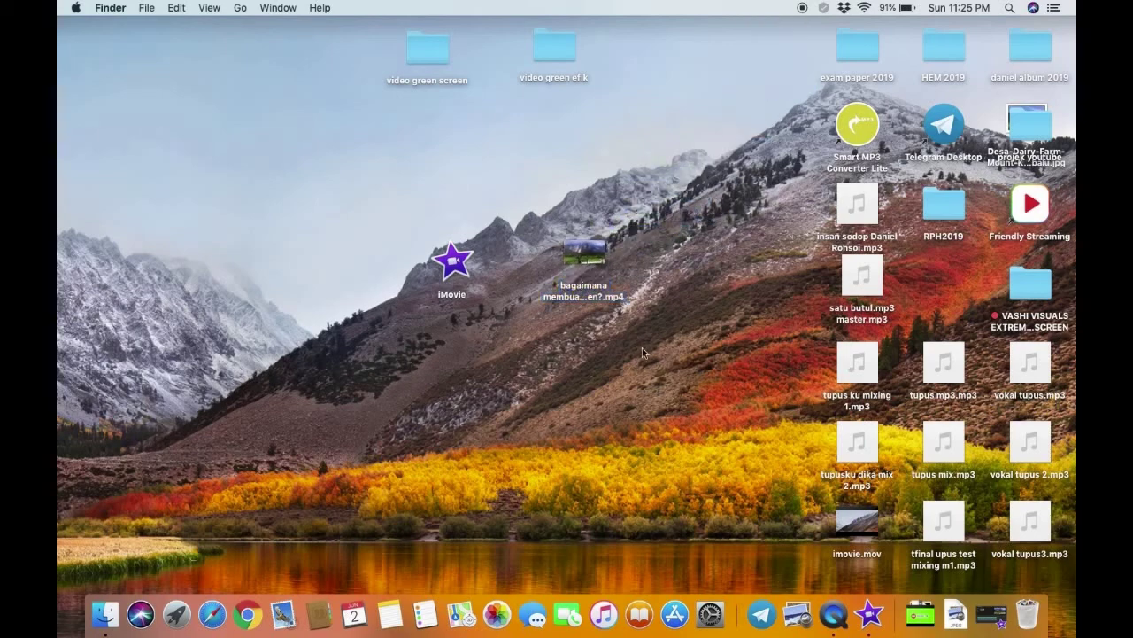
pyautogui.doubleClick(590, 290)
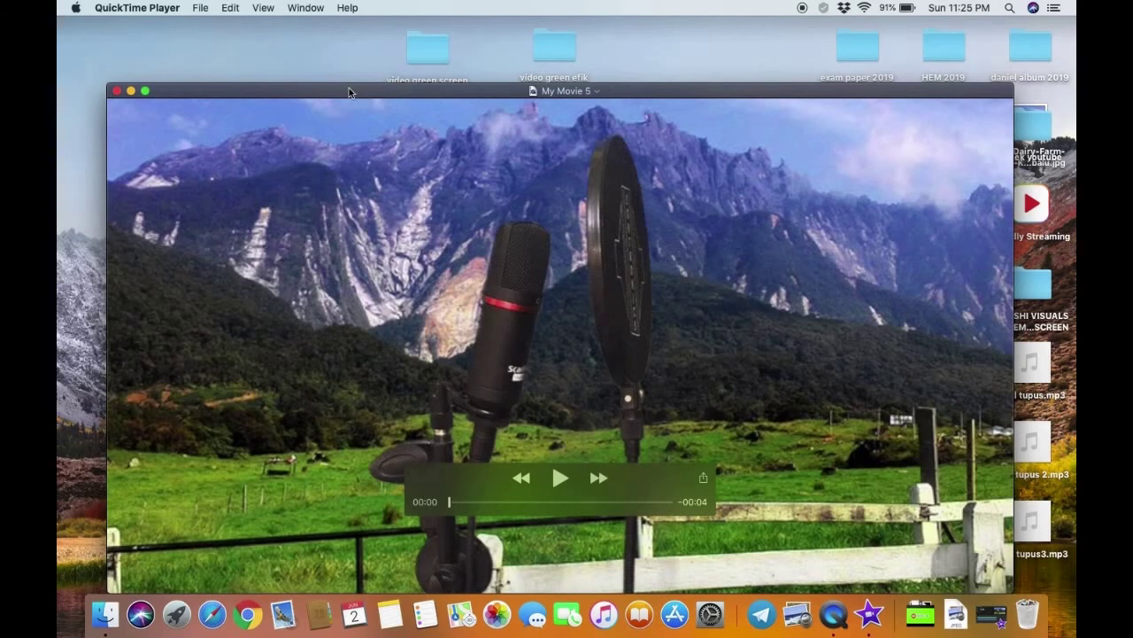
# Play the exported movie in full screen
pyautogui.moveTo(349, 88); pyautogui.dragTo(349, 46)
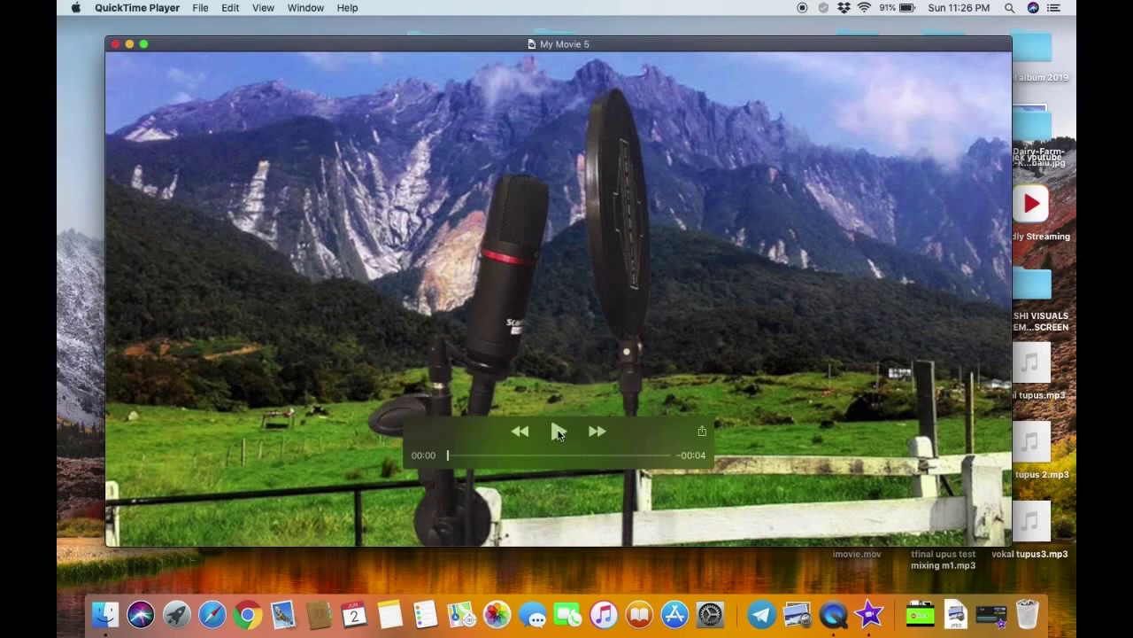
pyautogui.click(144, 44)
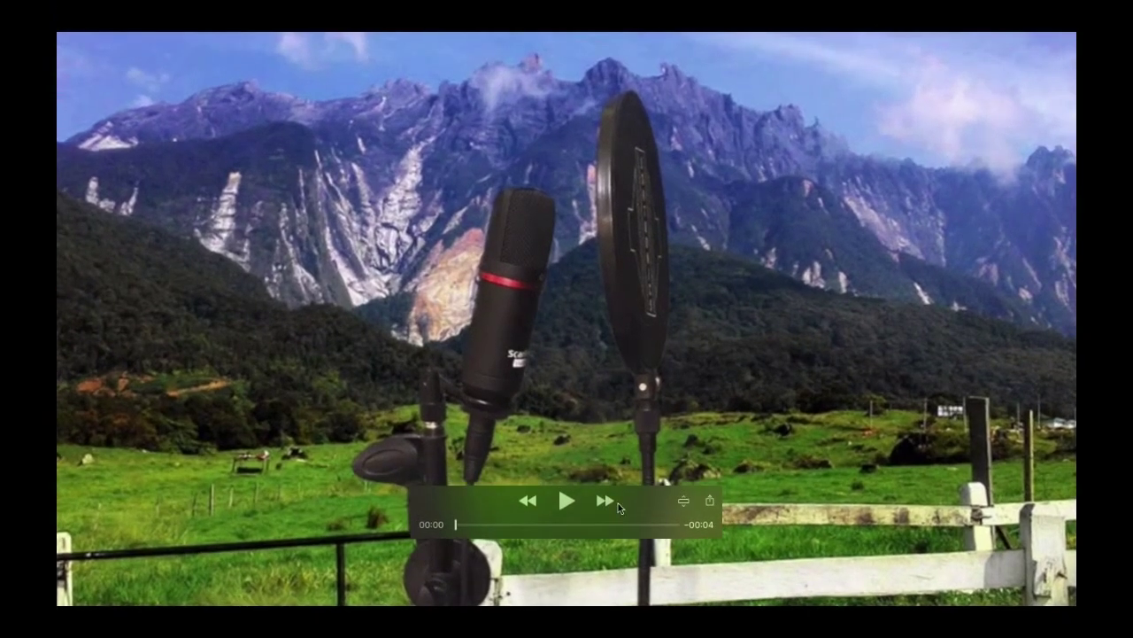
pyautogui.click(564, 501)
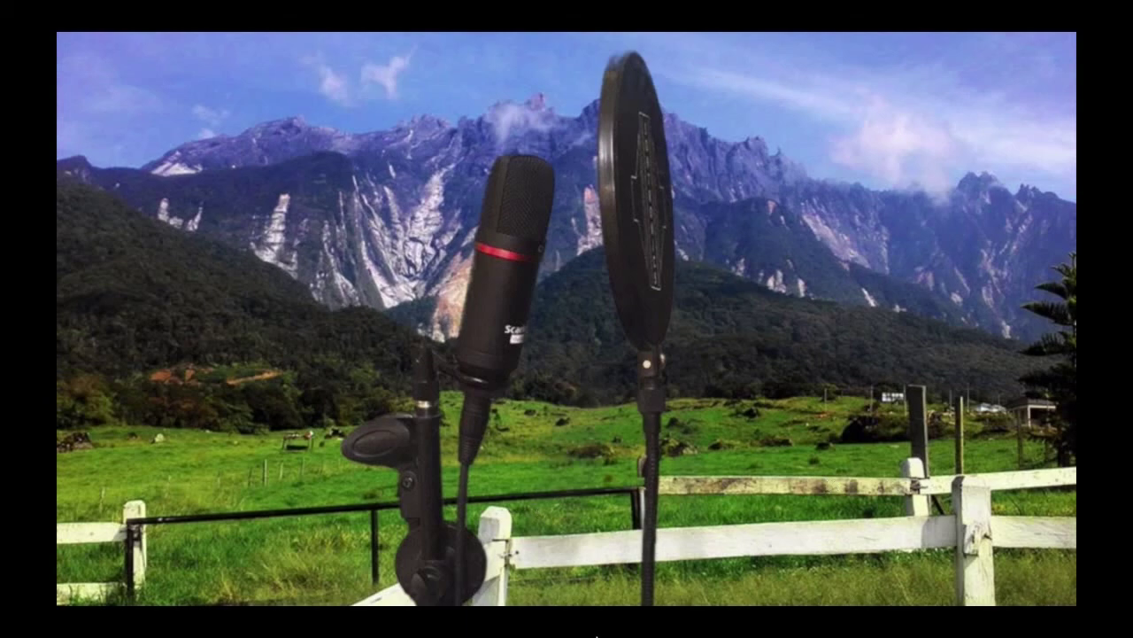
# Leave full screen and replay the exported movie in its window
pyautogui.moveTo(193, 4)
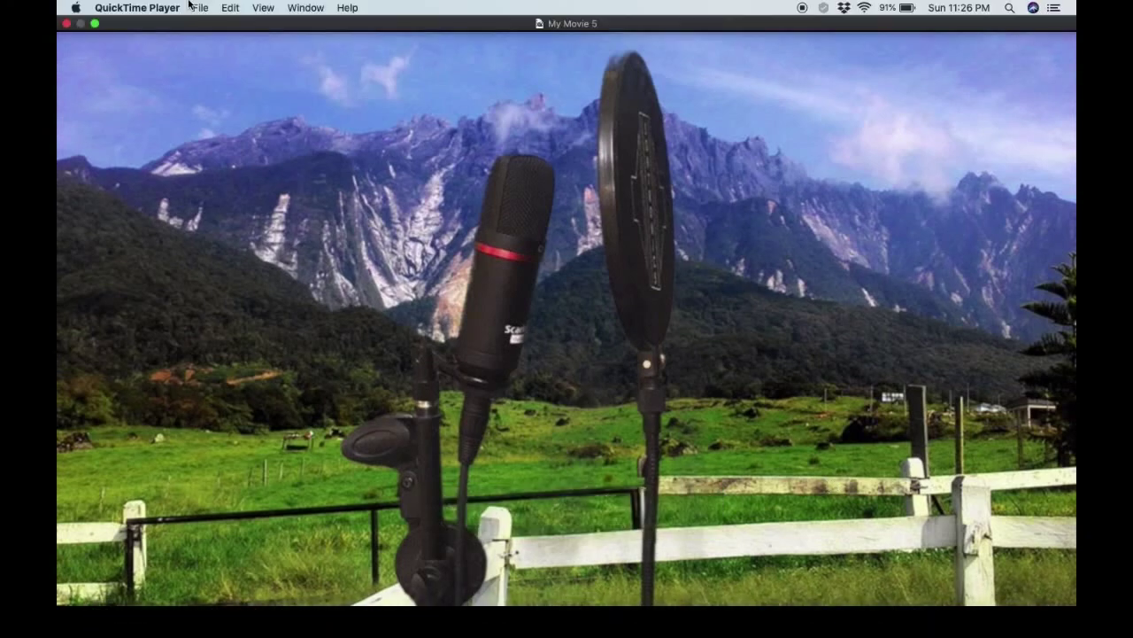
pyautogui.click(96, 25)
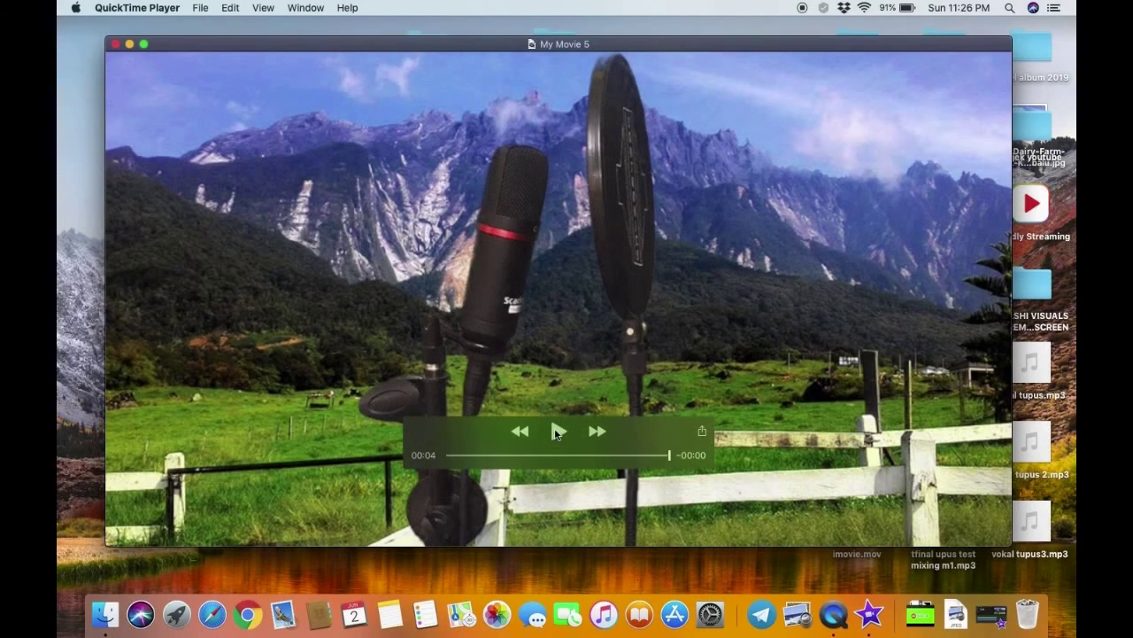
pyautogui.click(557, 432)
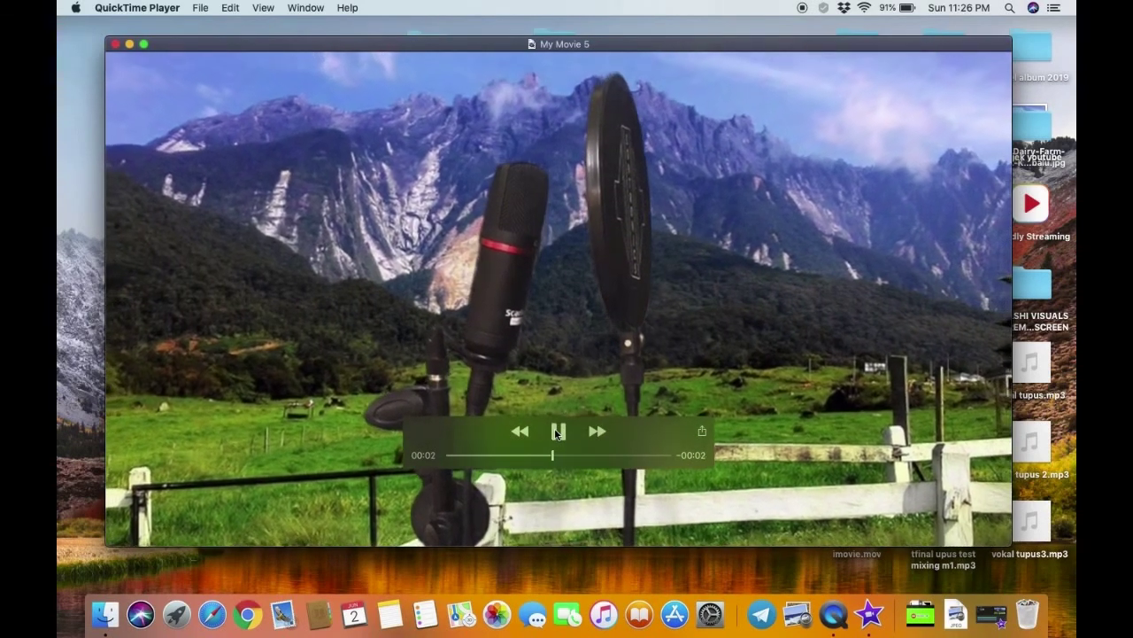